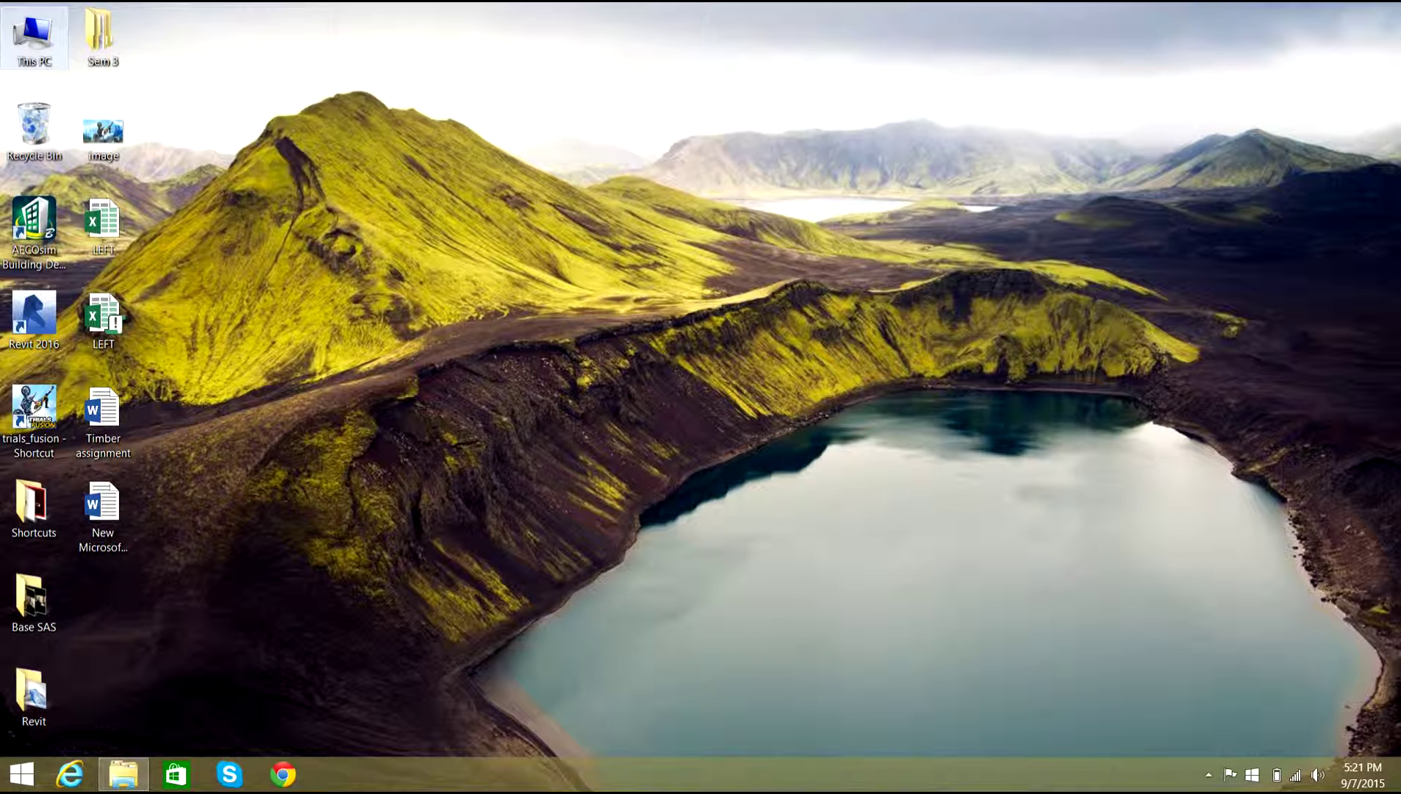
Open the Building.0003 project from the Revit folder in Documents.
double_click(33, 35)
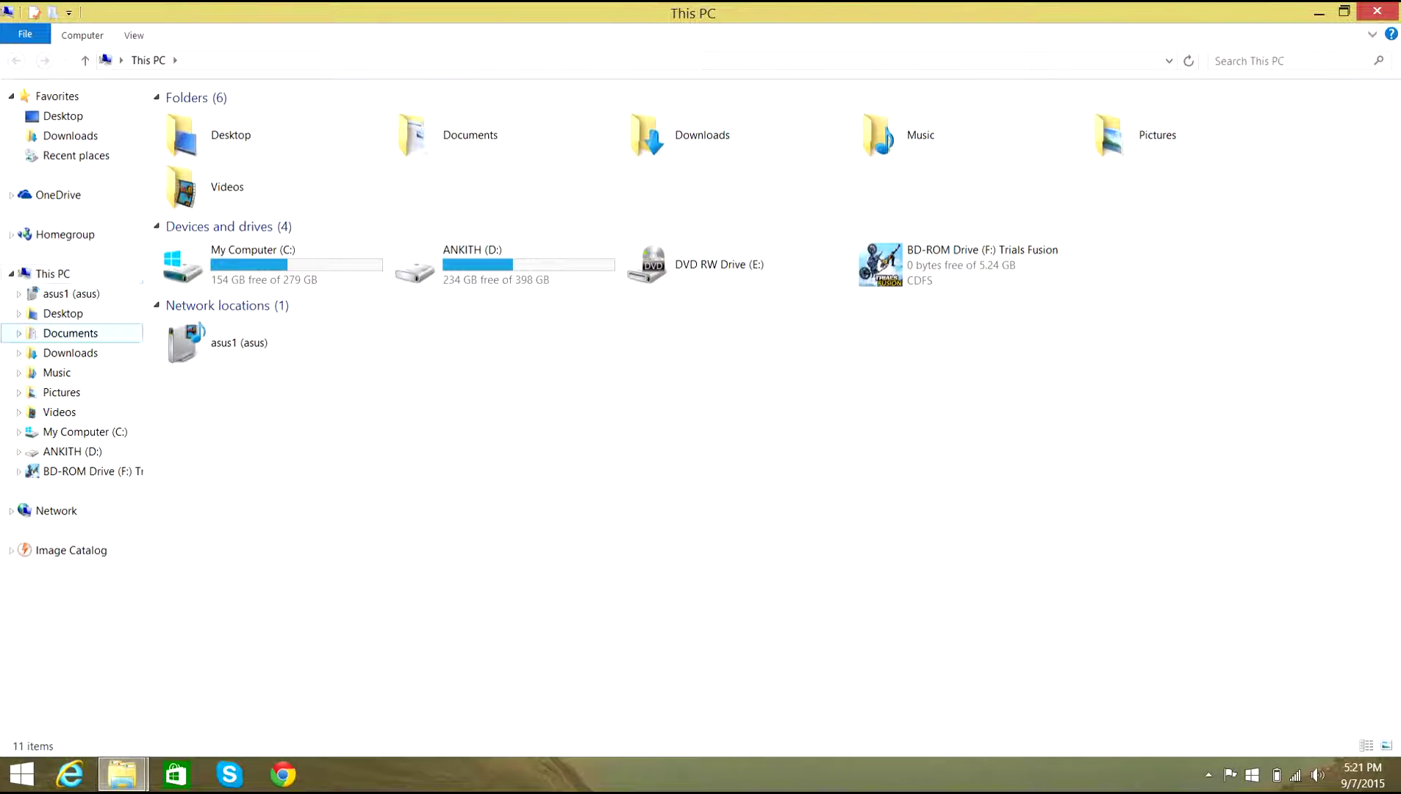
left_click(70, 333)
double_click(193, 178)
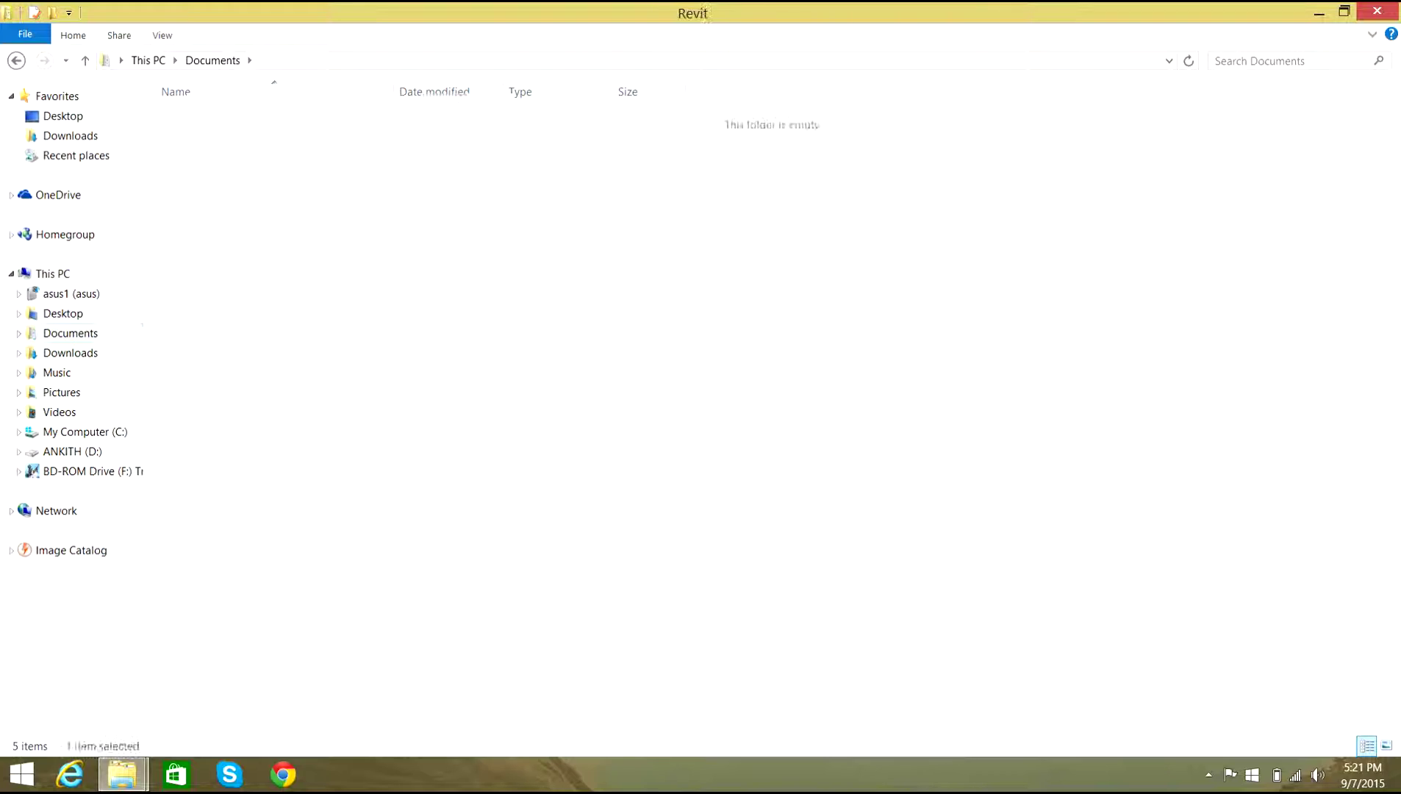
left_click(216, 159)
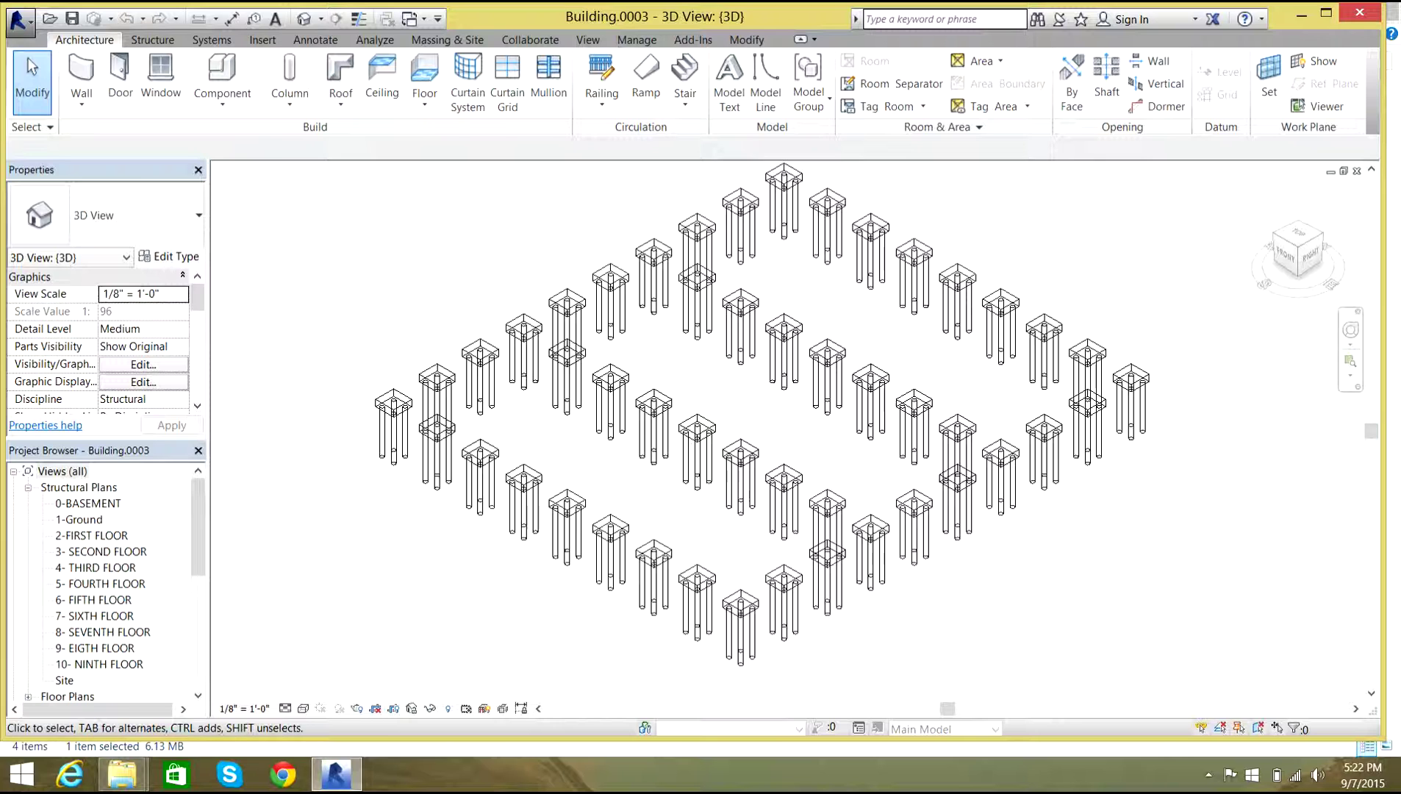
Open the East elevation and examine the building levels and the pile foundations under the basement.
left_click_drag(197, 527, 197, 625)
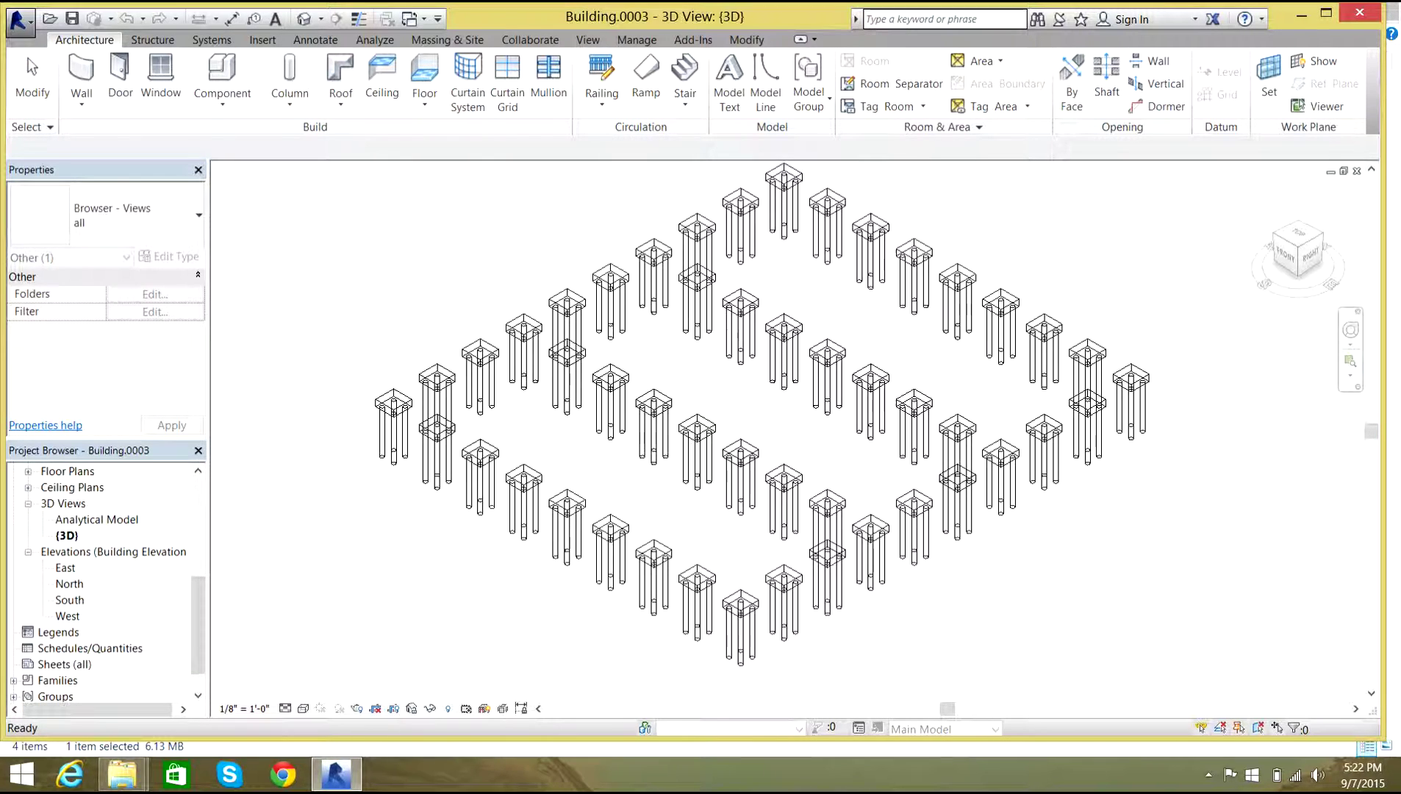
double_click(65, 568)
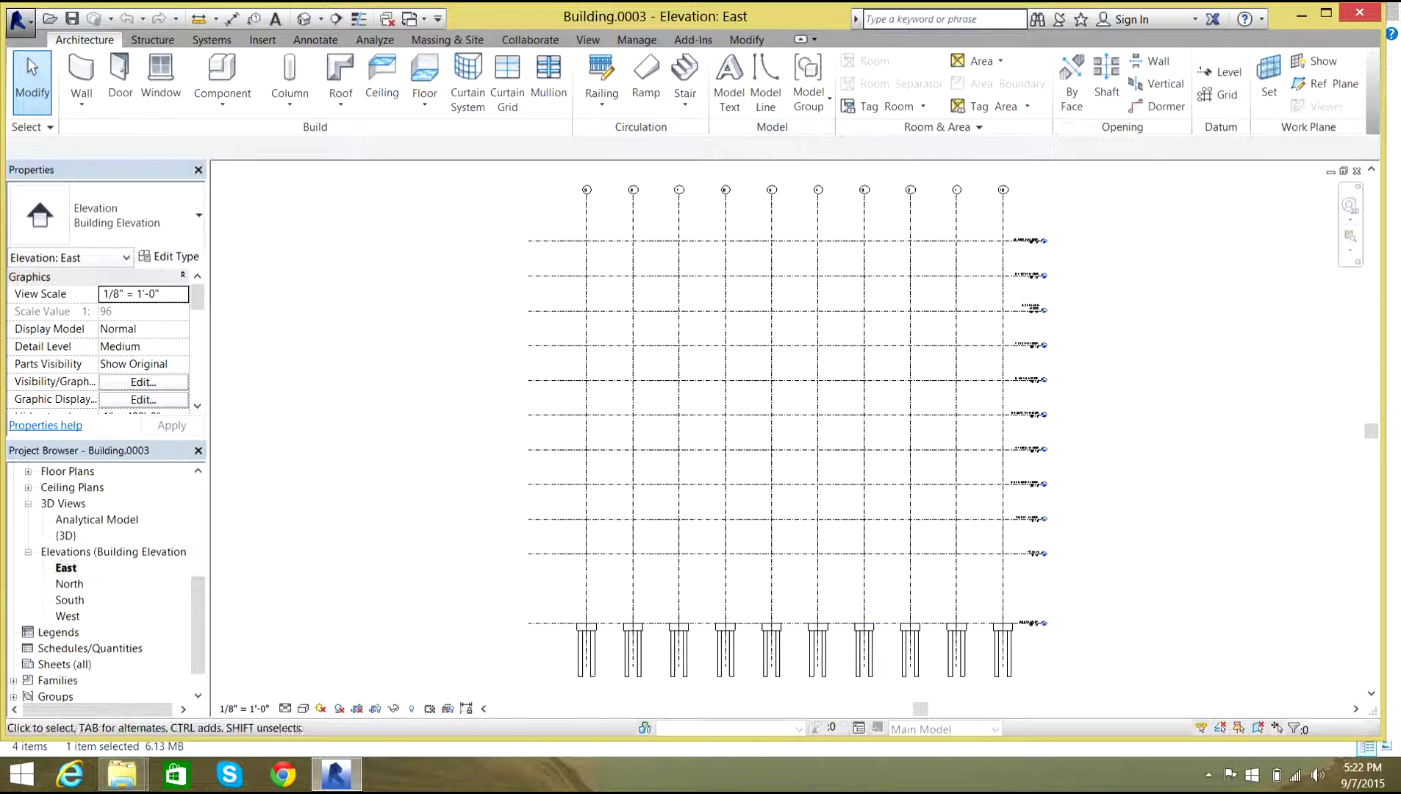
scroll(882, 694, "up", 3)
scroll(874, 687, "down", 3)
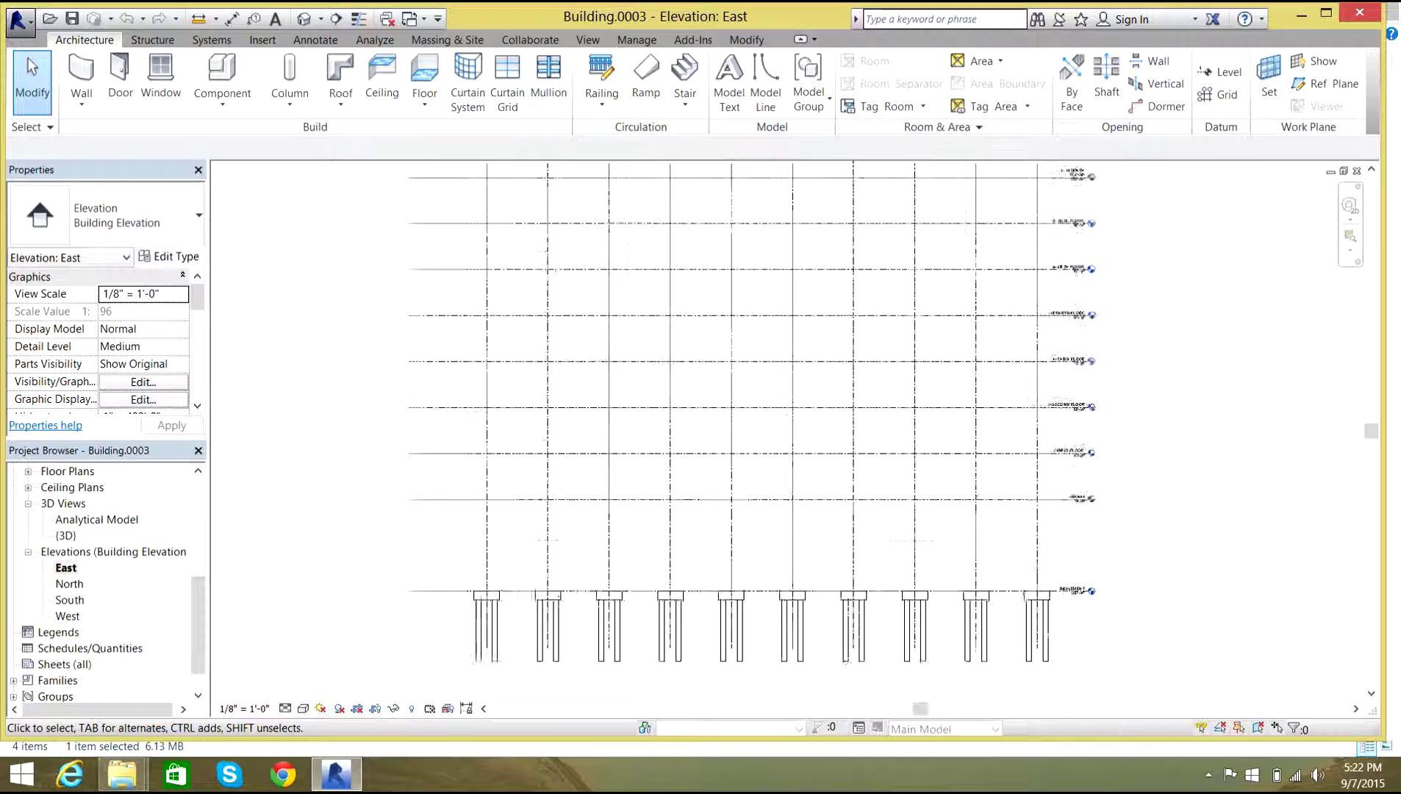
scroll(1065, 610, "up", 3)
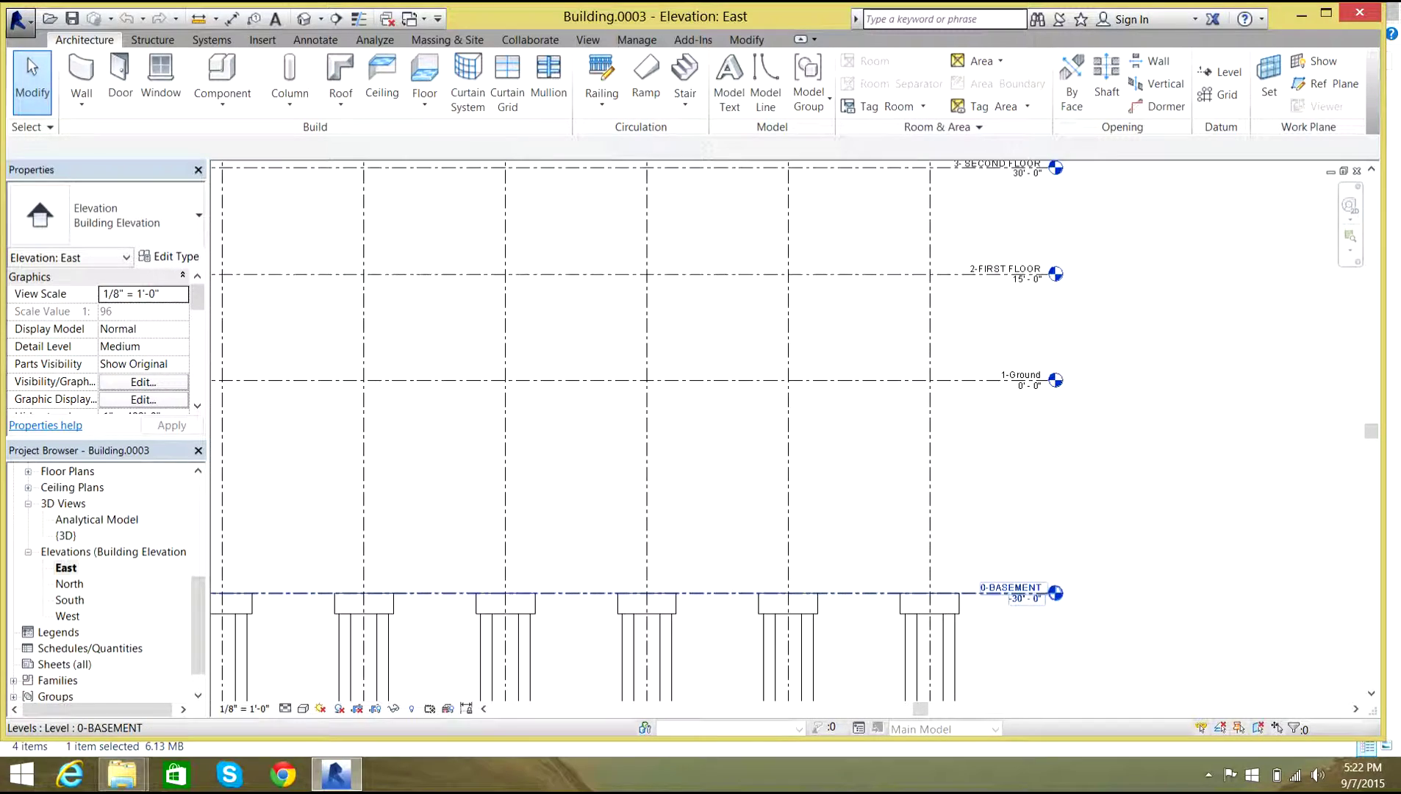
scroll(986, 593, "down", 4)
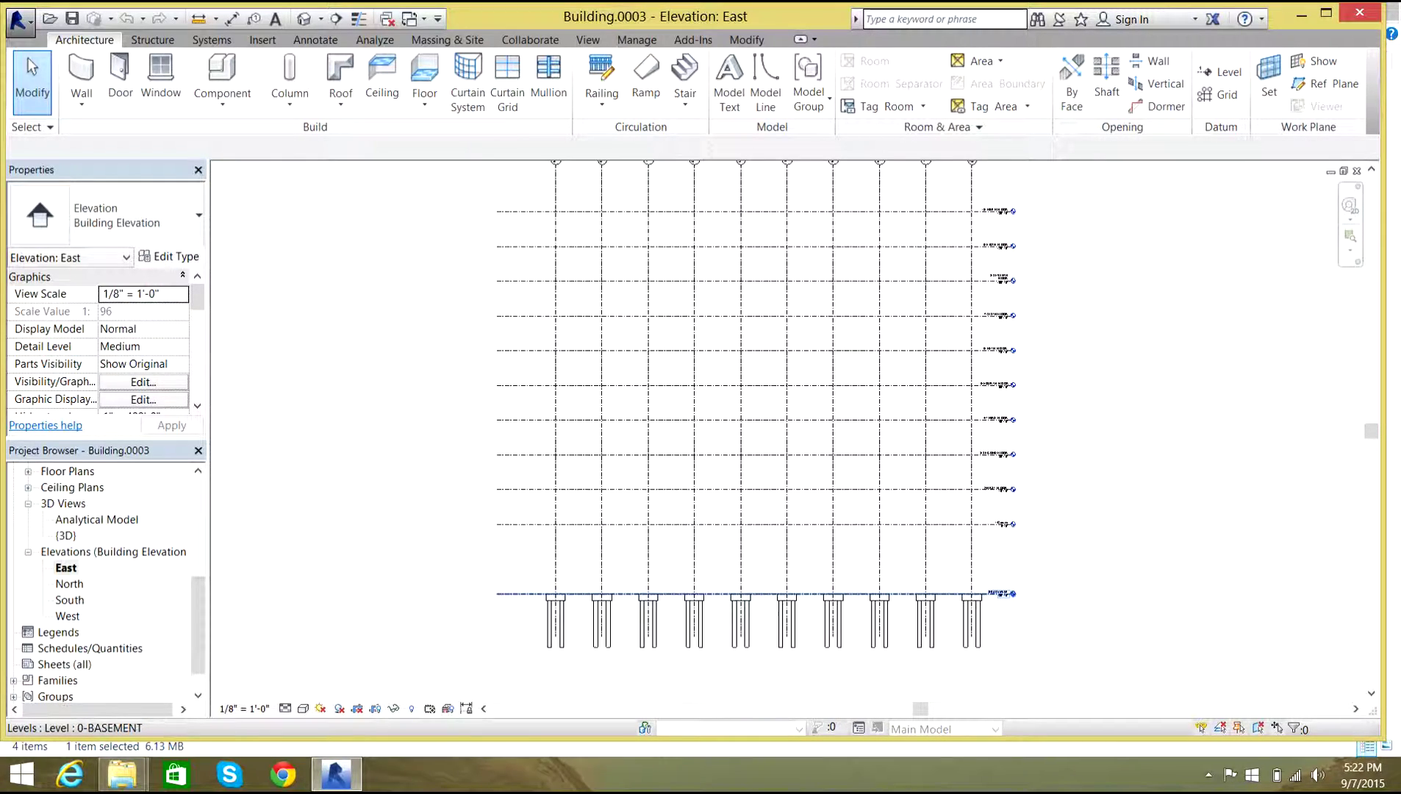
scroll(987, 593, "up", 1)
scroll(983, 507, "up", 6)
scroll(985, 492, "down", 10)
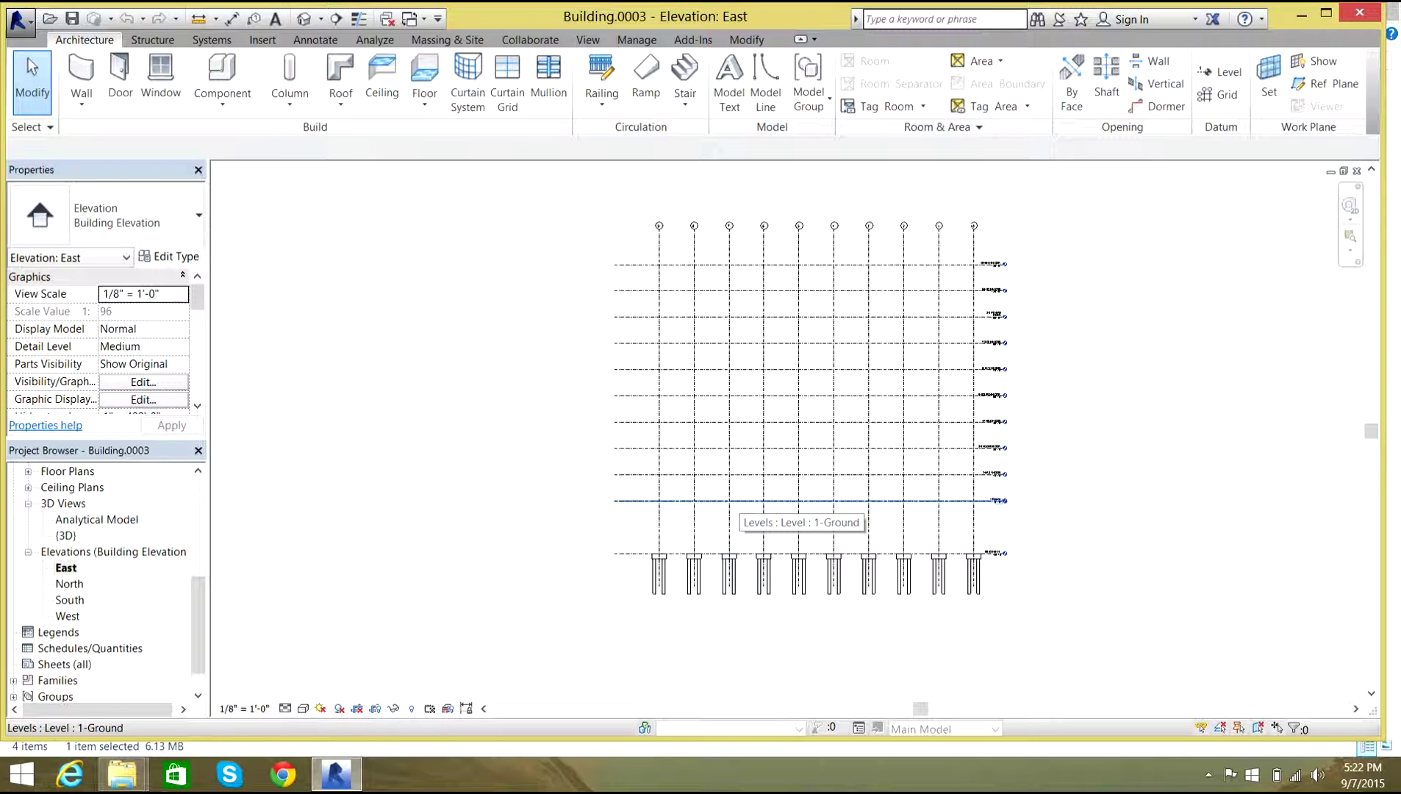
scroll(721, 511, "up", 3)
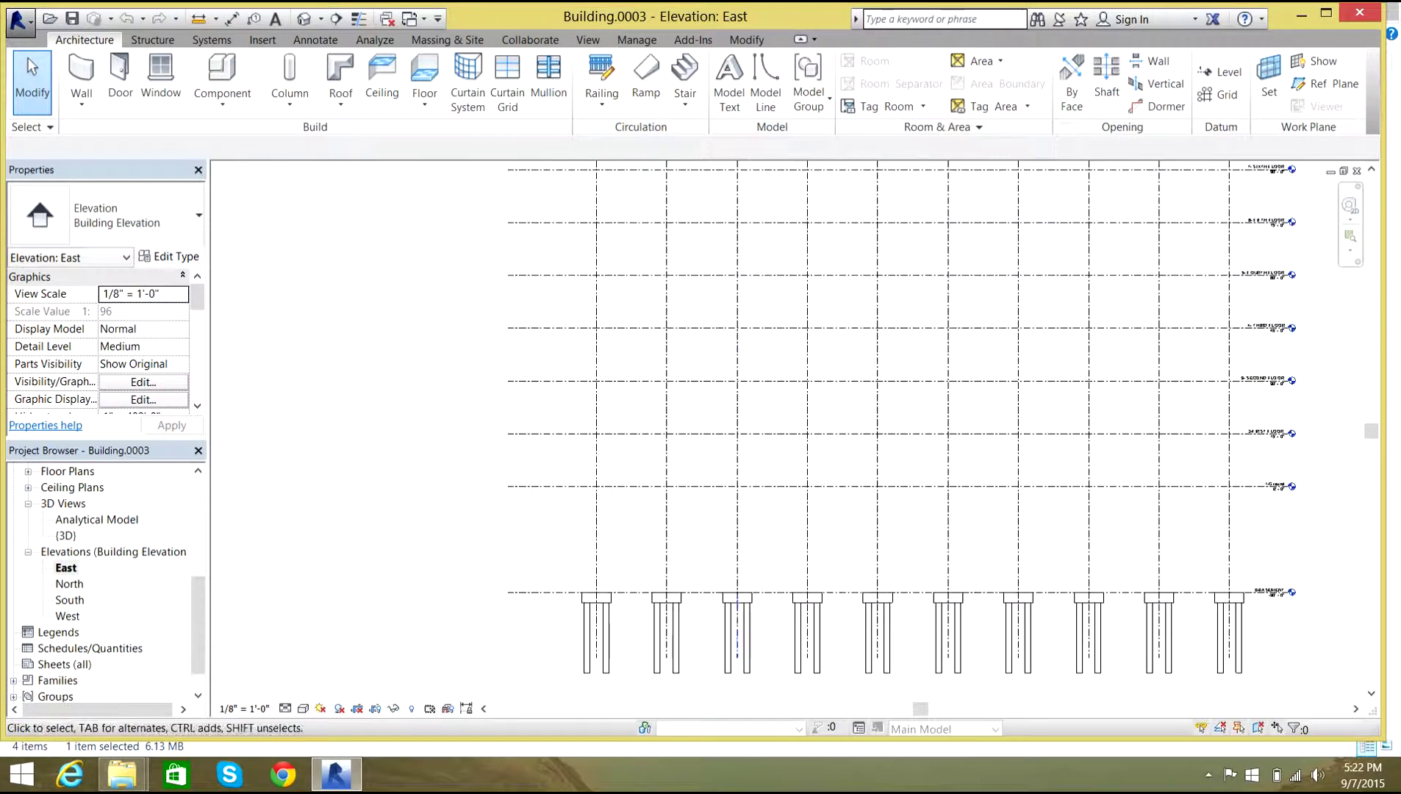
middle_click_drag(1306, 541, 1190, 492)
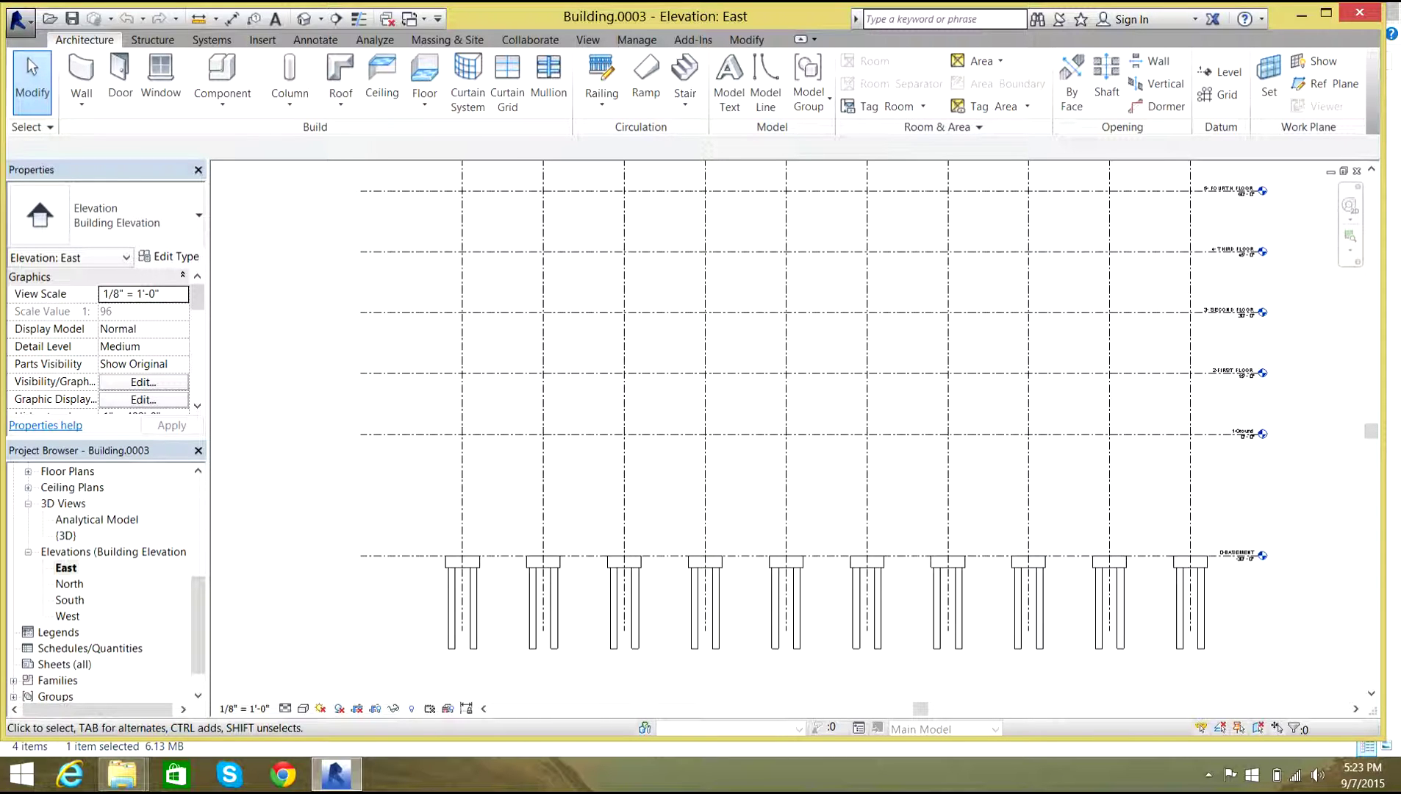
scroll(1216, 434, "up", 5)
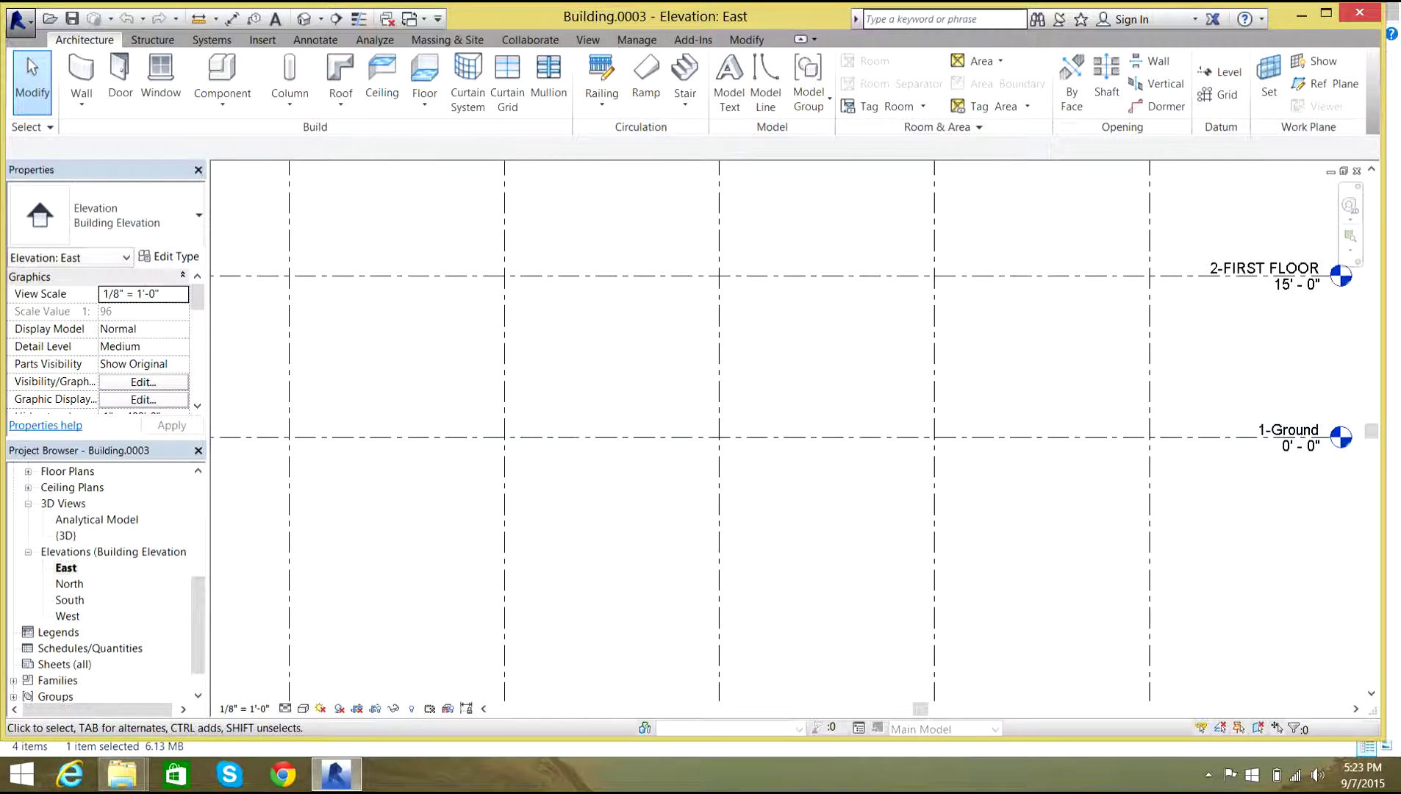
scroll(1217, 441, "down", 6)
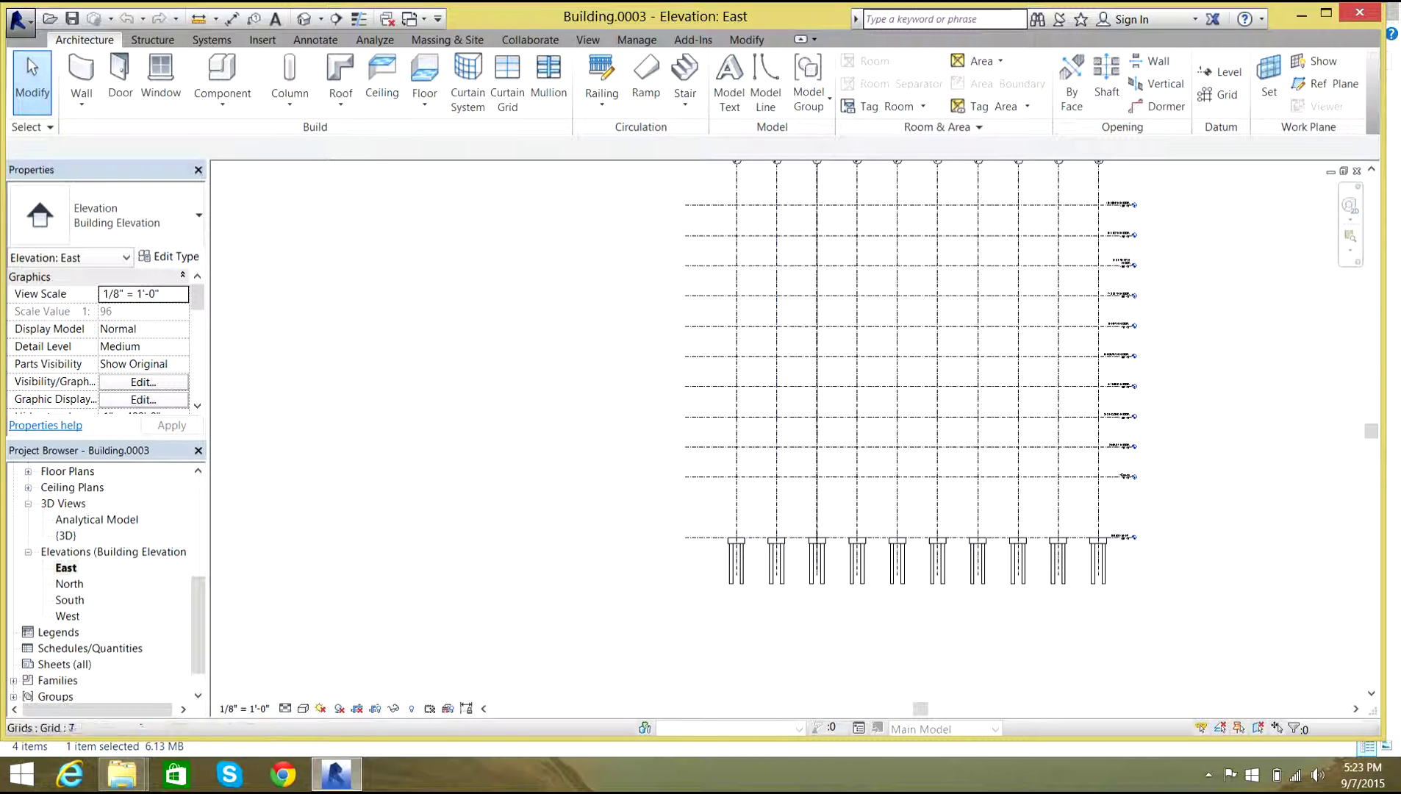
Open the 0-BASEMENT structural plan and start an isolated foundation using the Footing-Rectangular 72" x 48" x 18" type.
left_click_drag(197, 625, 197, 527)
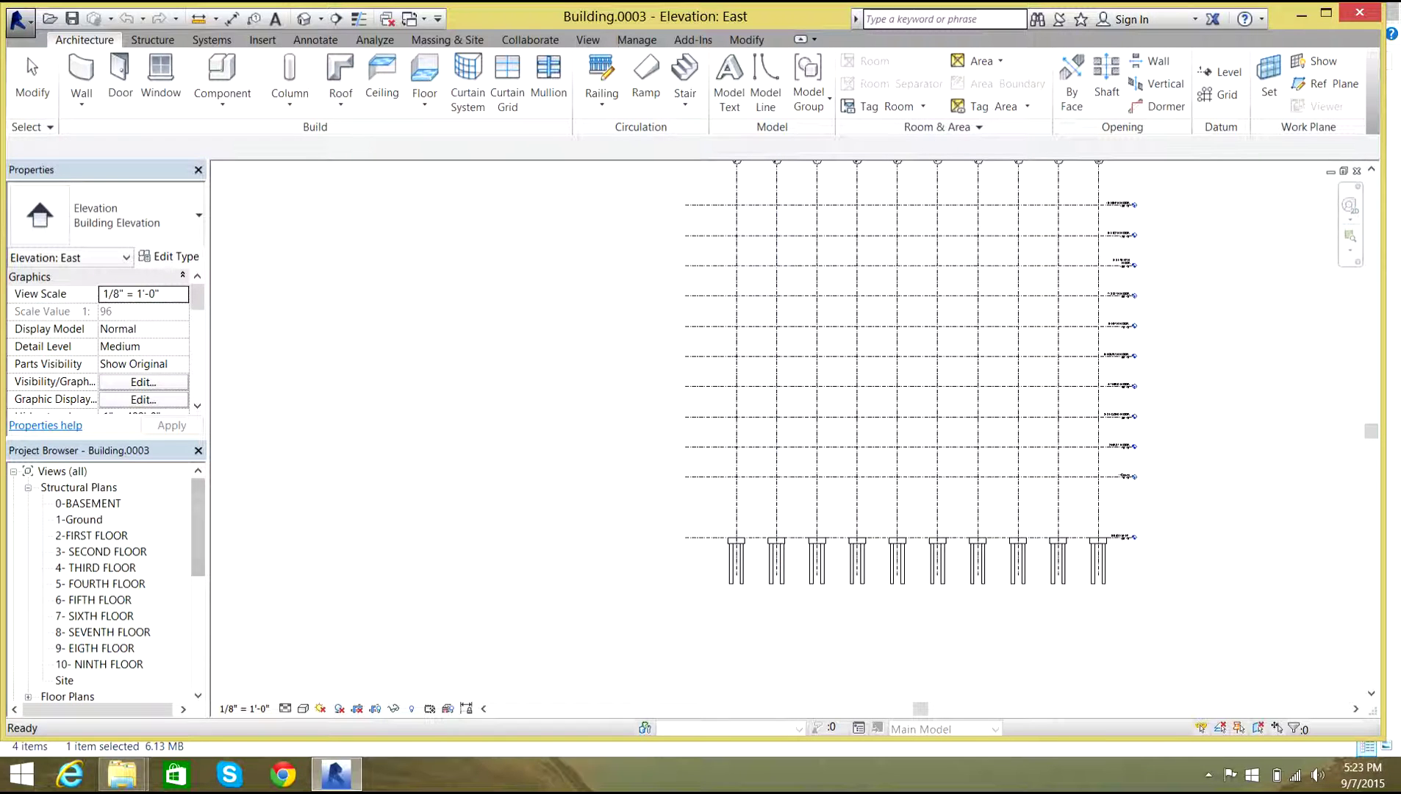
double_click(88, 502)
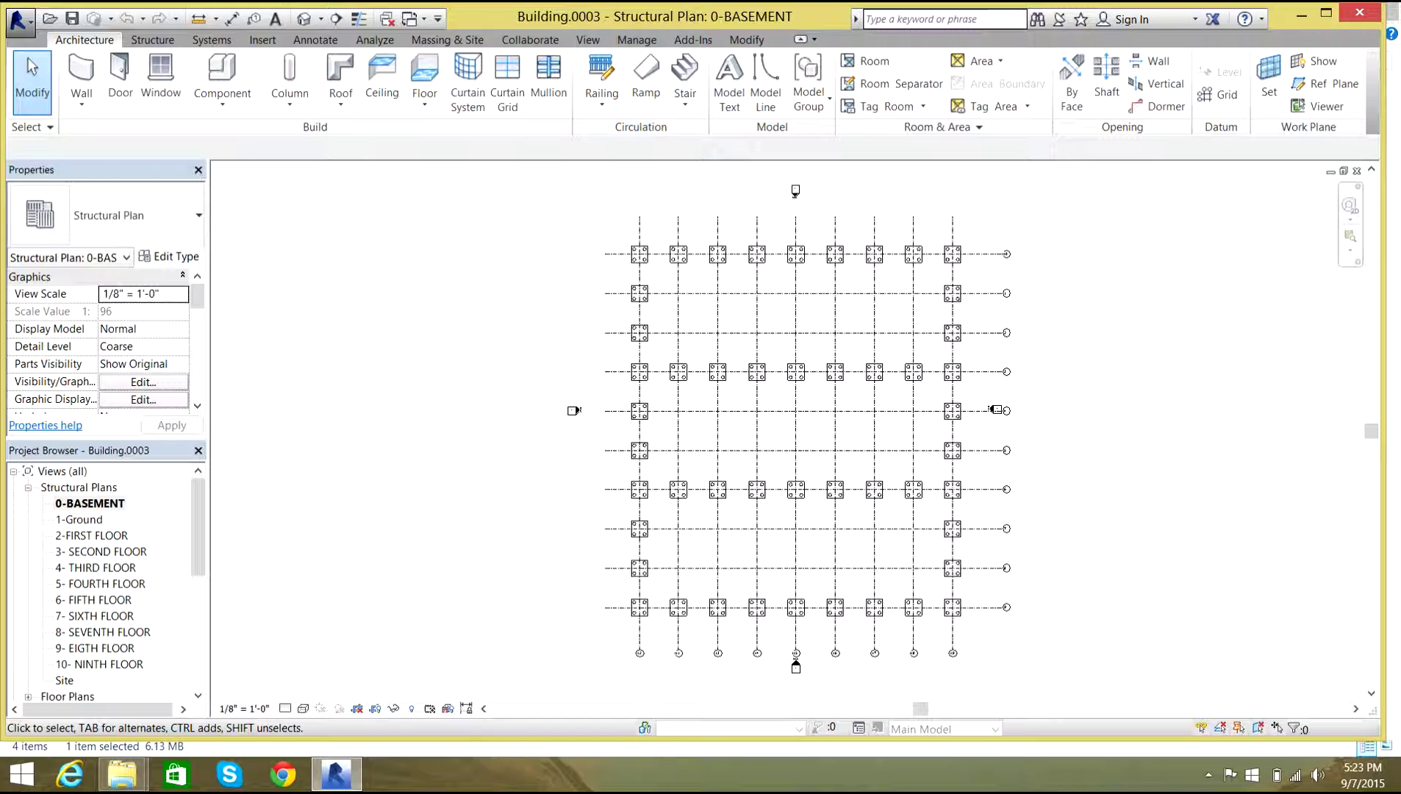
left_click(152, 39)
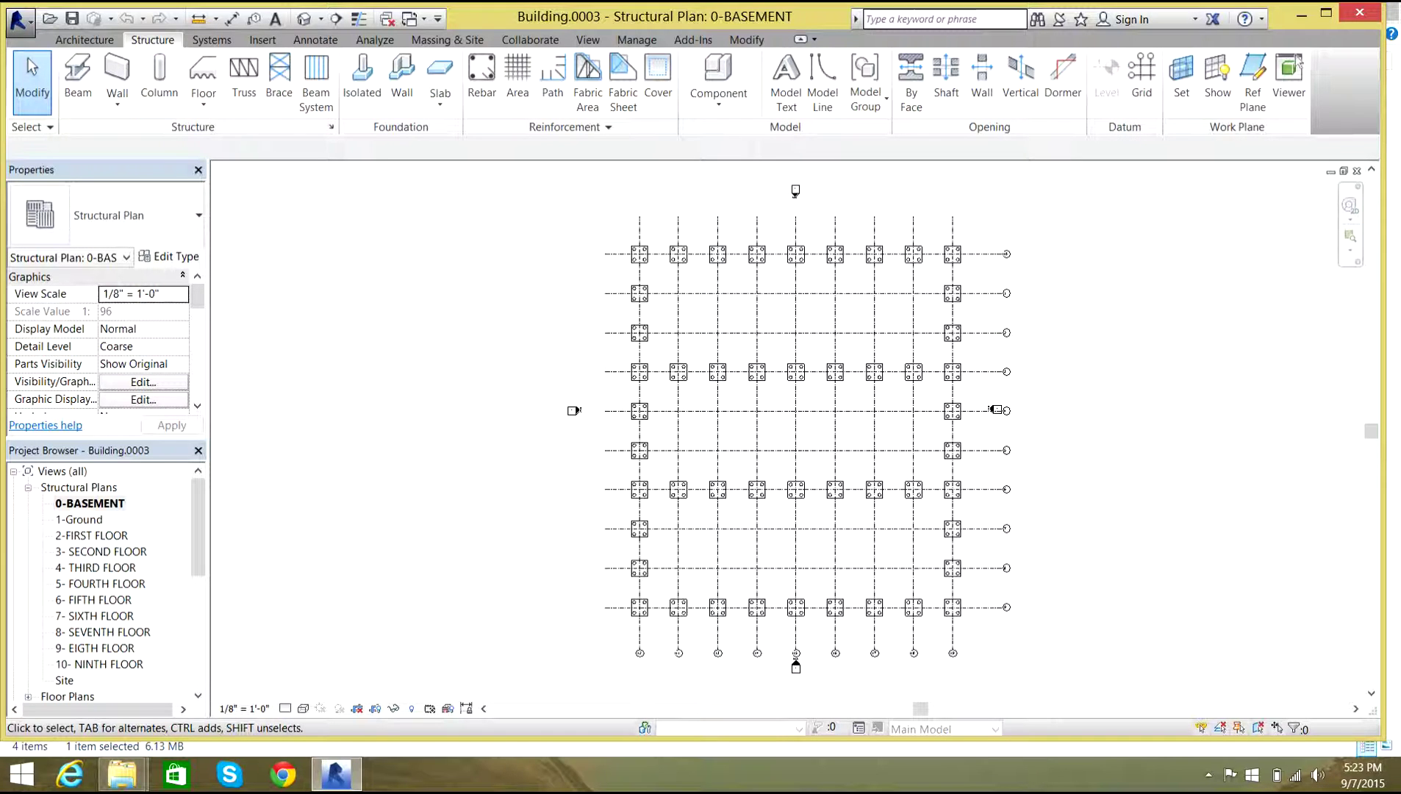
left_click(362, 77)
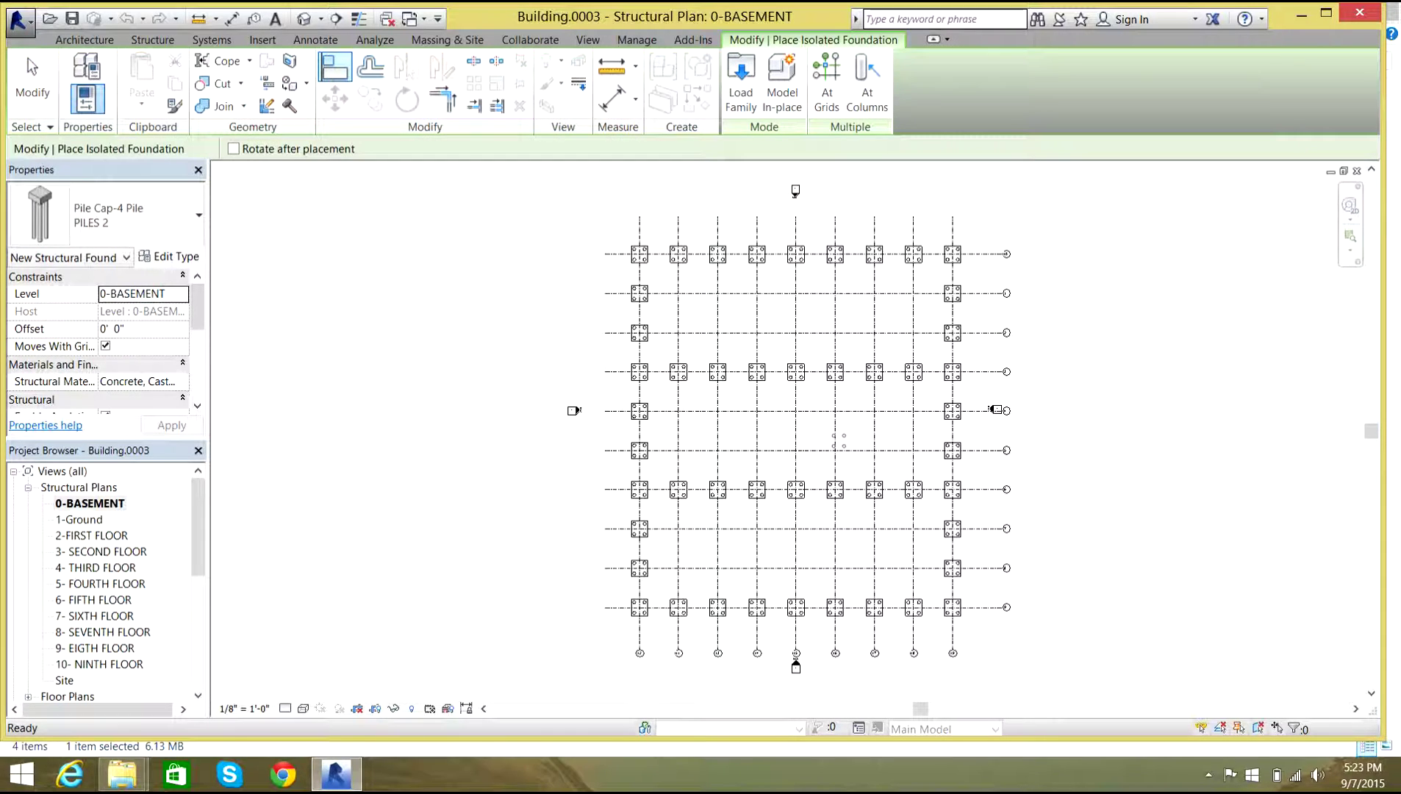
left_click(169, 209)
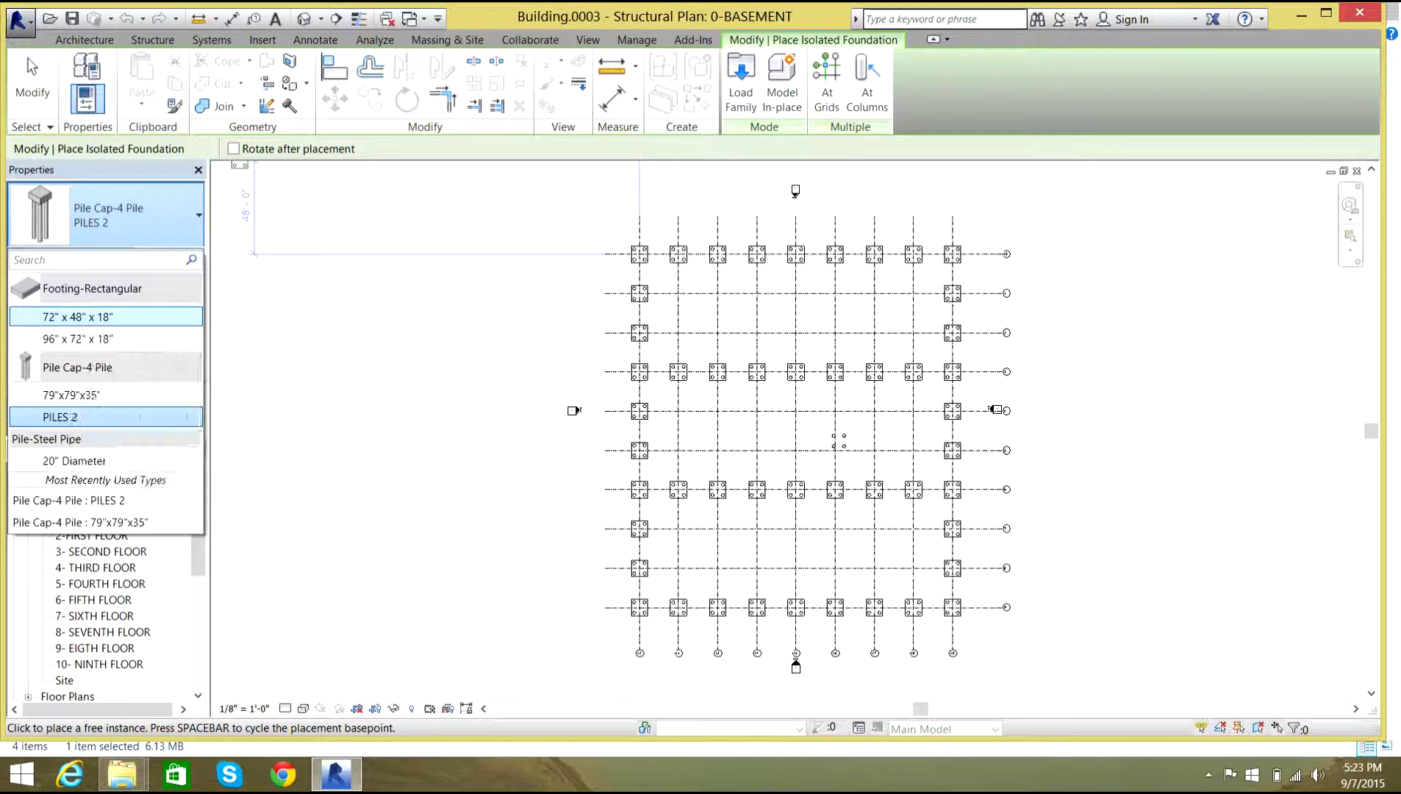
left_click(77, 317)
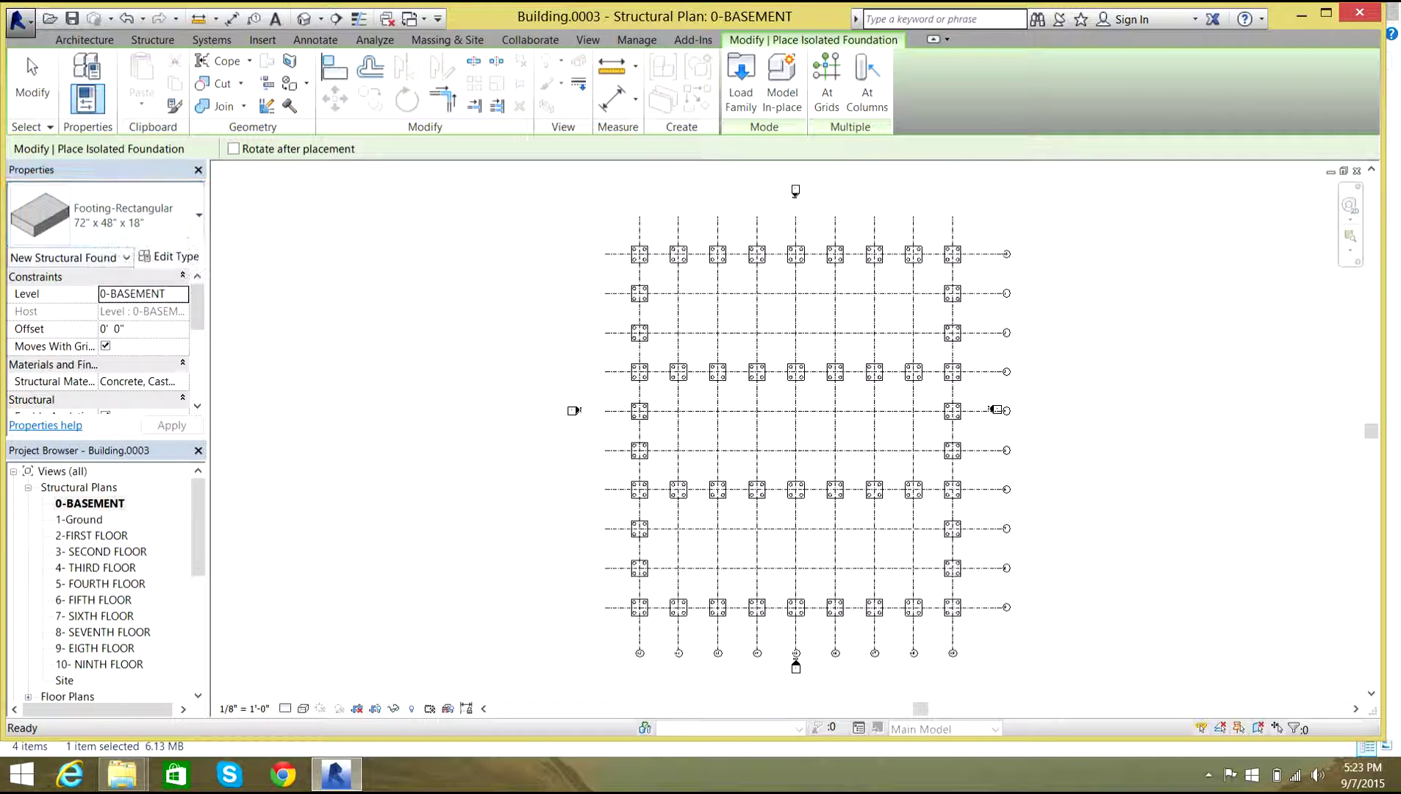
scroll(634, 250, "up", 5)
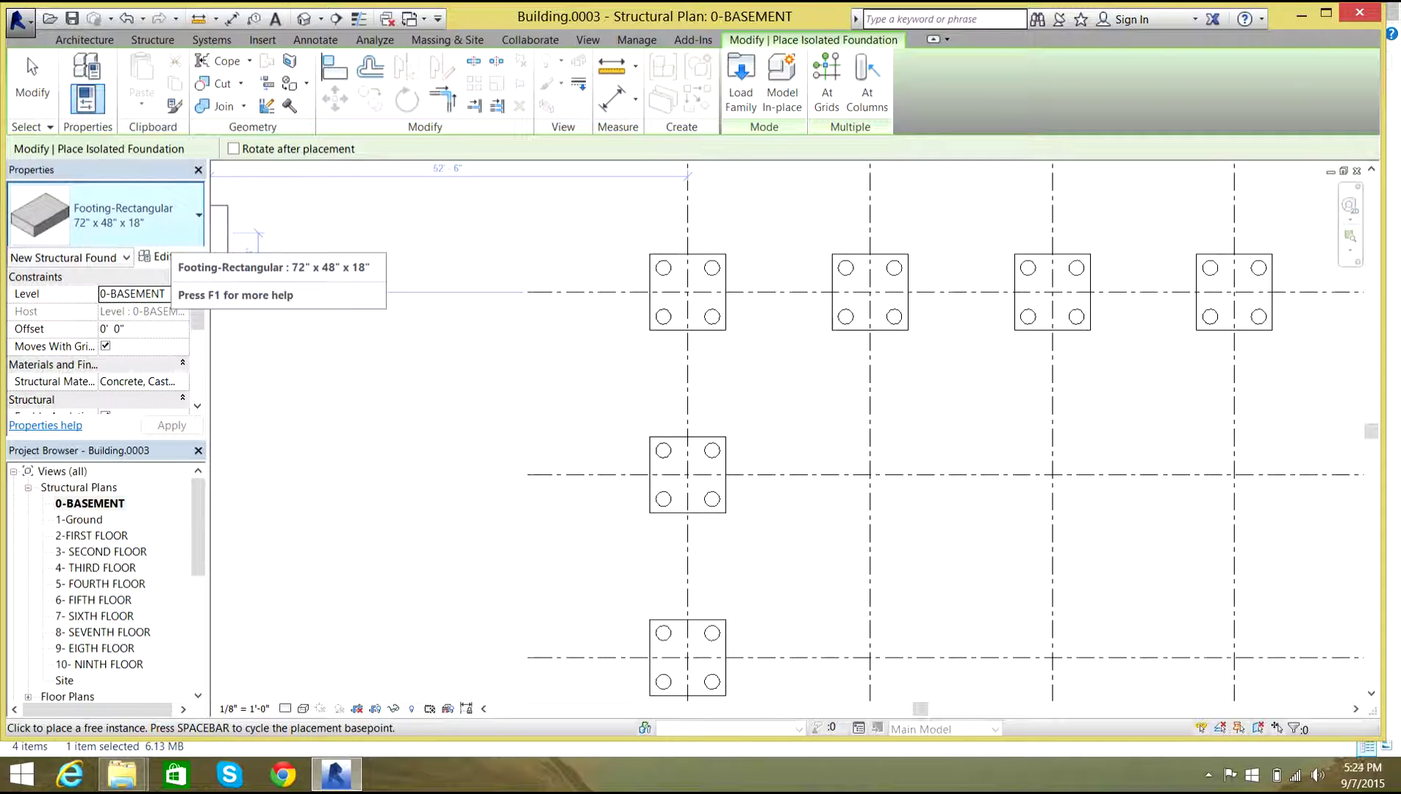
left_click(167, 255)
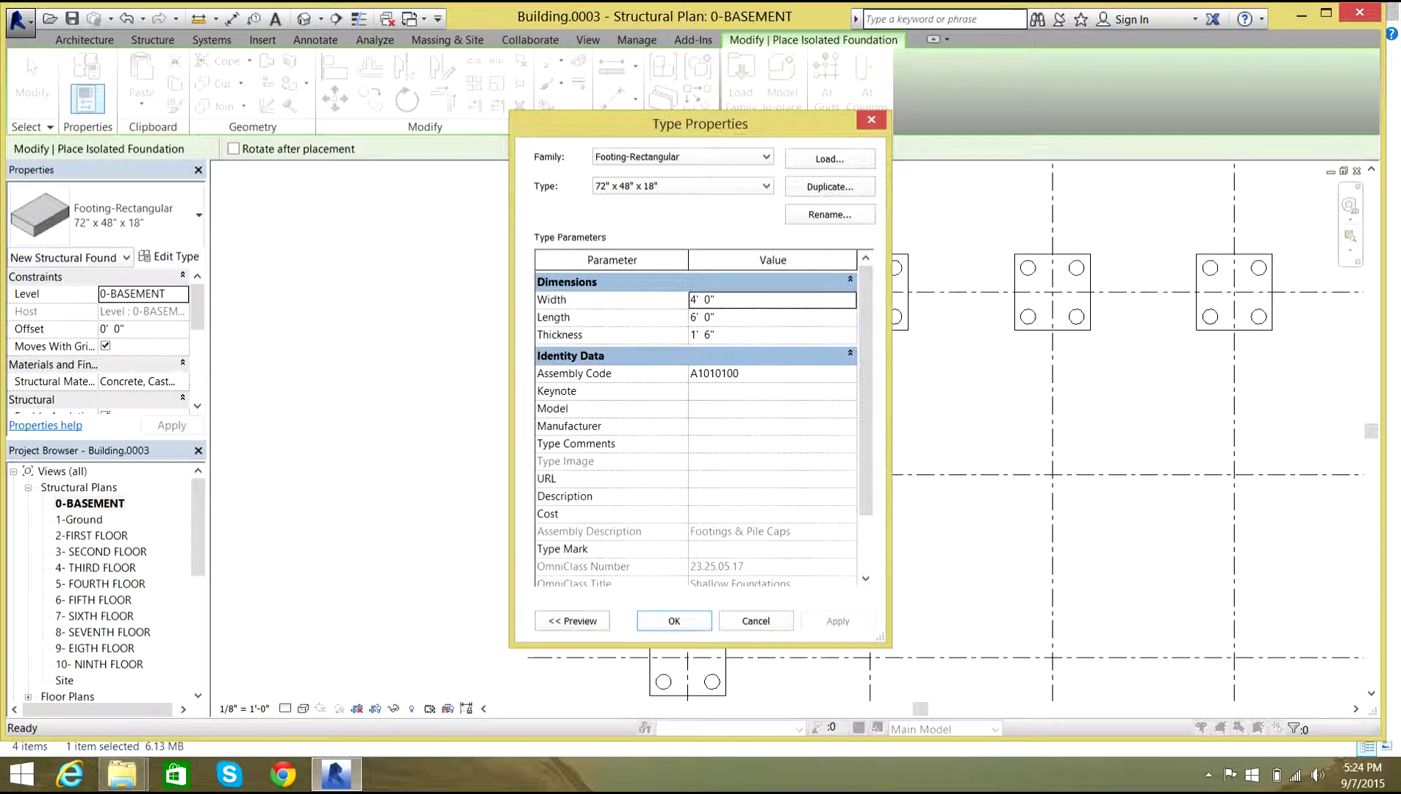
left_click(691, 300)
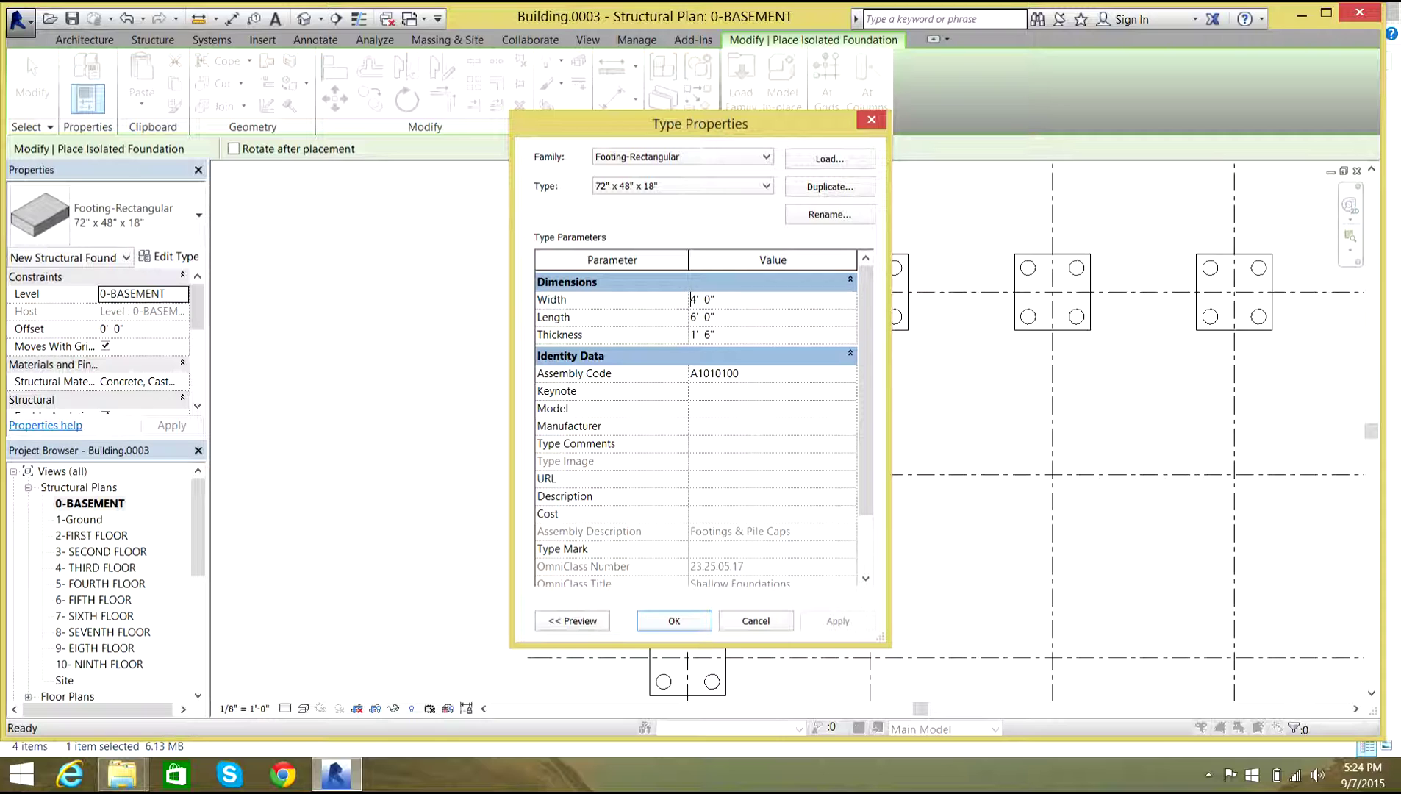
left_click_drag(690, 299, 698, 299)
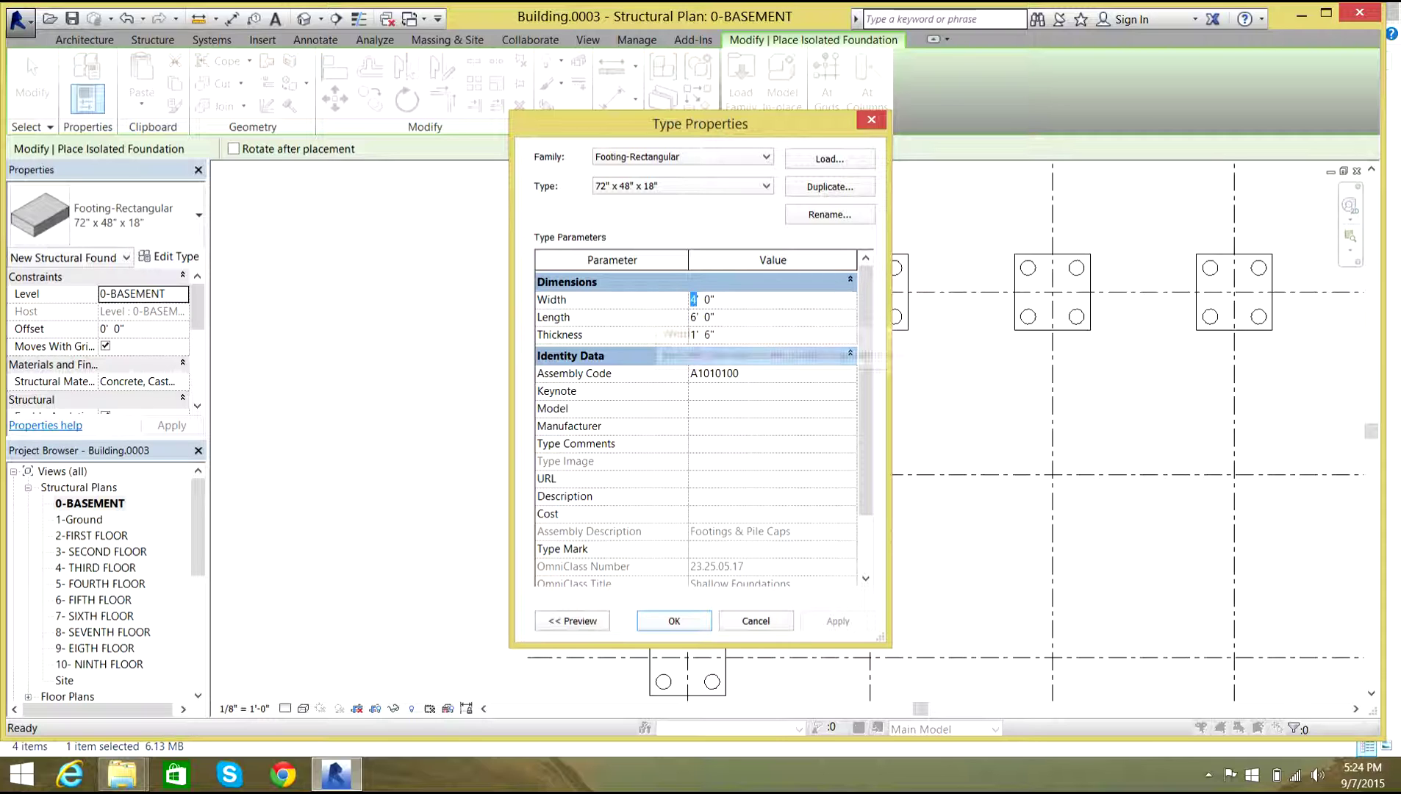
type("8")
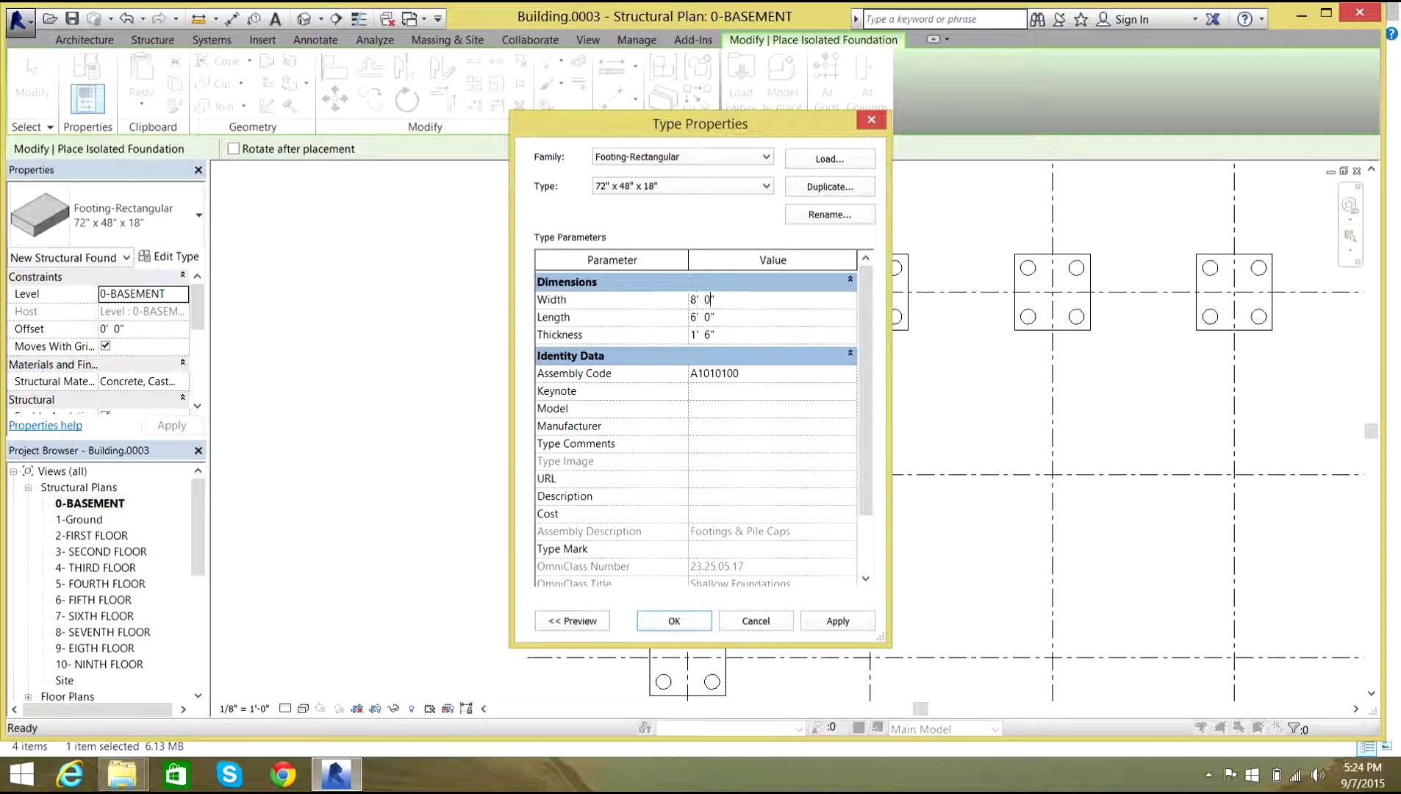
key("BackSpace")
type("4")
left_click(691, 317)
left_click(692, 317)
key("BackSpace")
type("8")
key("Return")
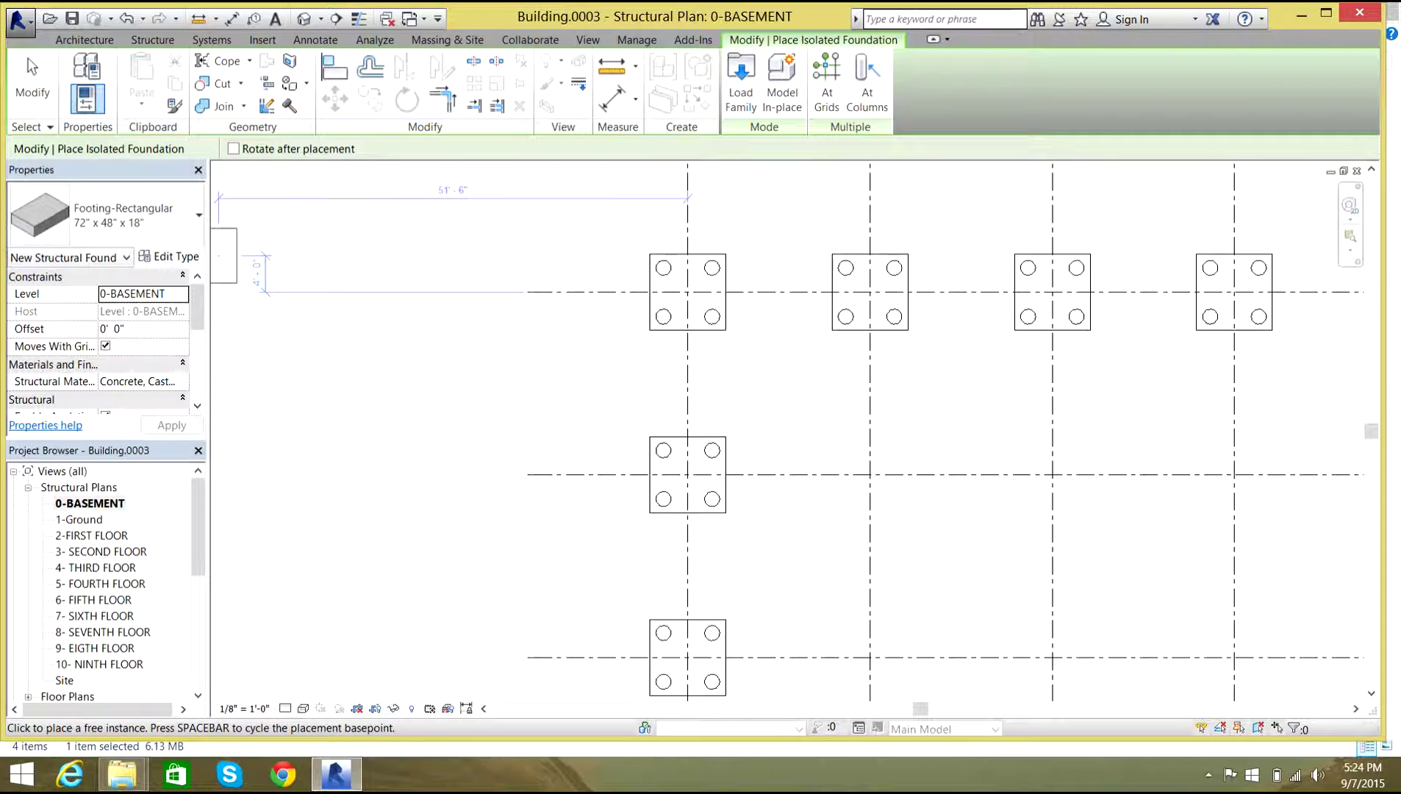
Duplicate the 72" x 48" x 18" footing type under the name Square.
left_click(168, 256)
left_click(829, 186)
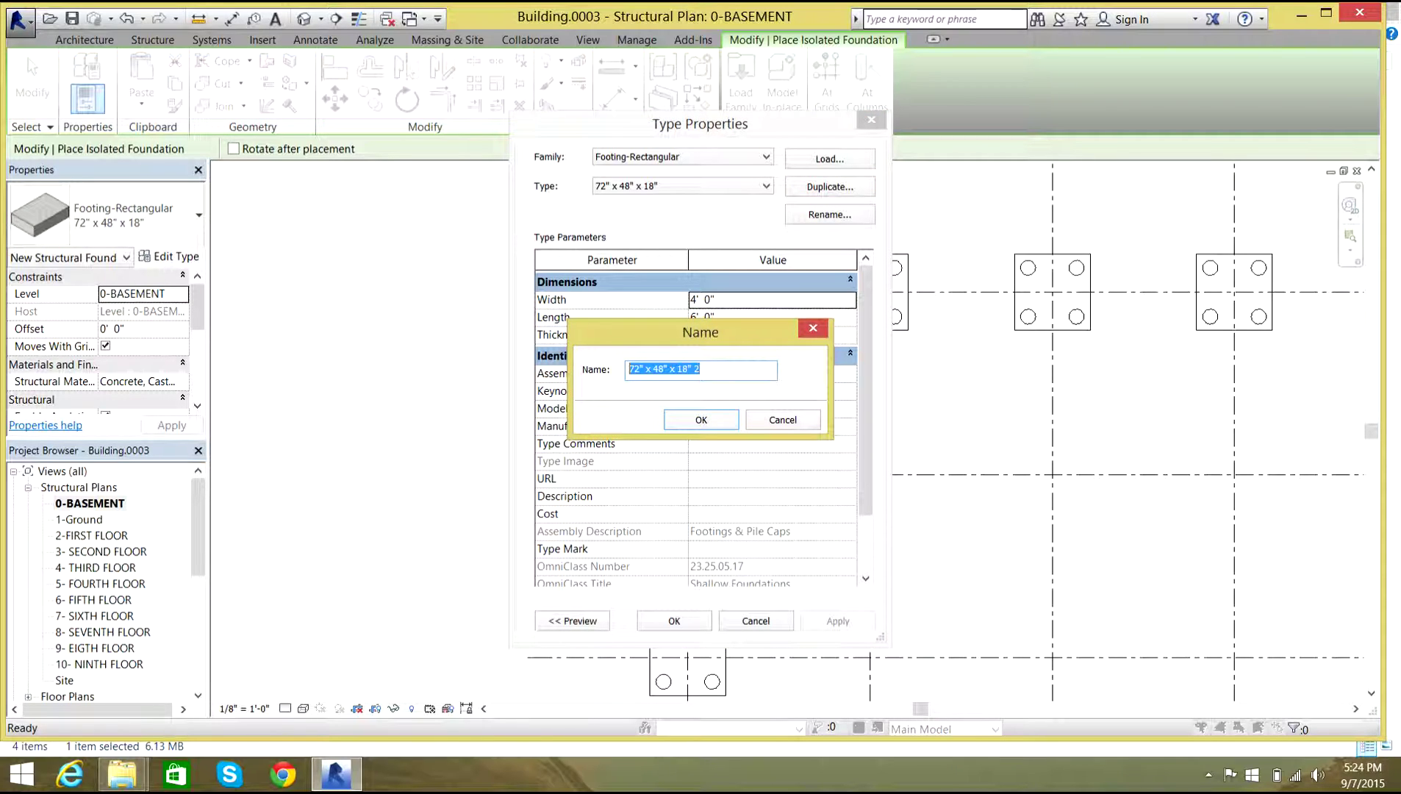
type("Rectan")
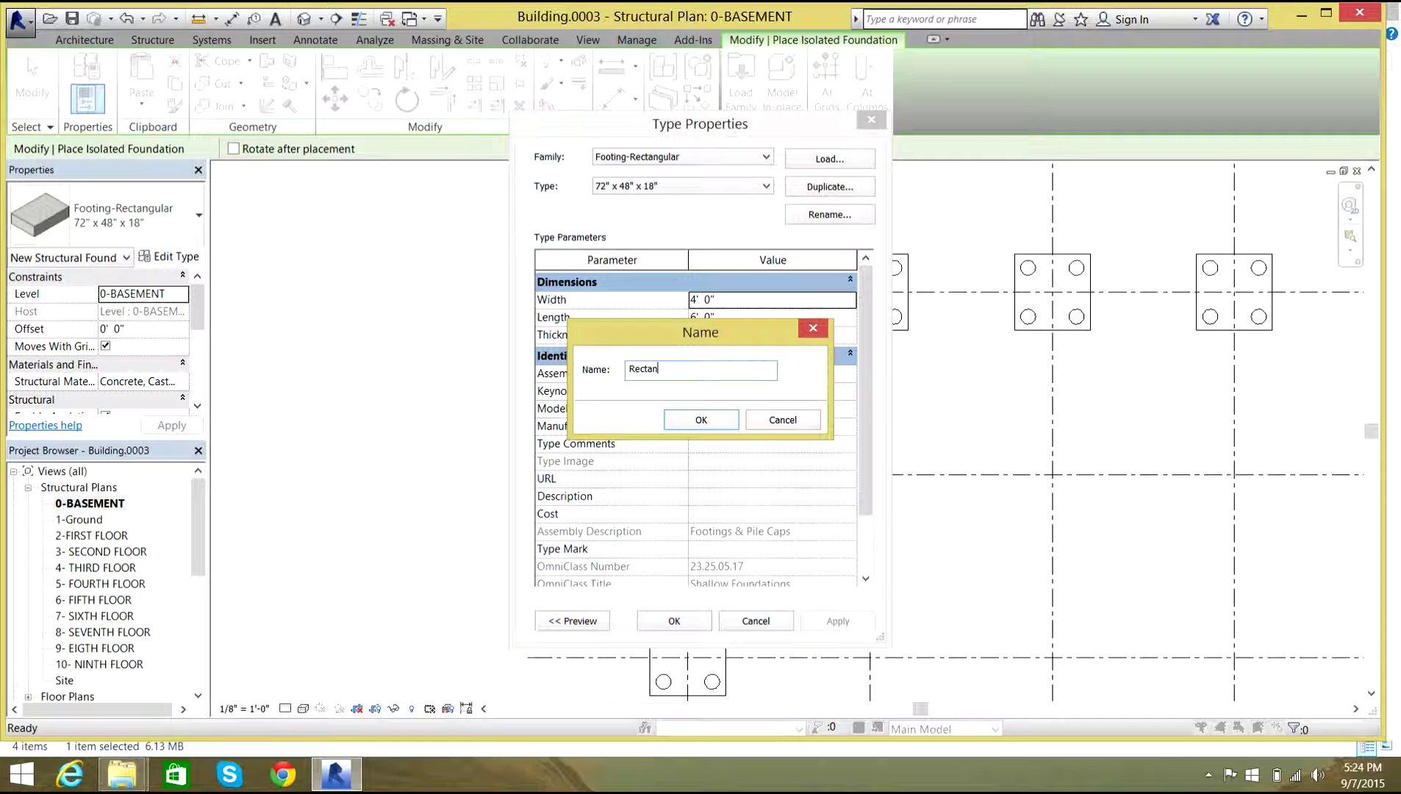
key("BackSpace")
key("BackSpace")
key("BackSpace")
key("BackSpace")
key("BackSpace")
key("BackSpace")
type("Square")
key("Return")
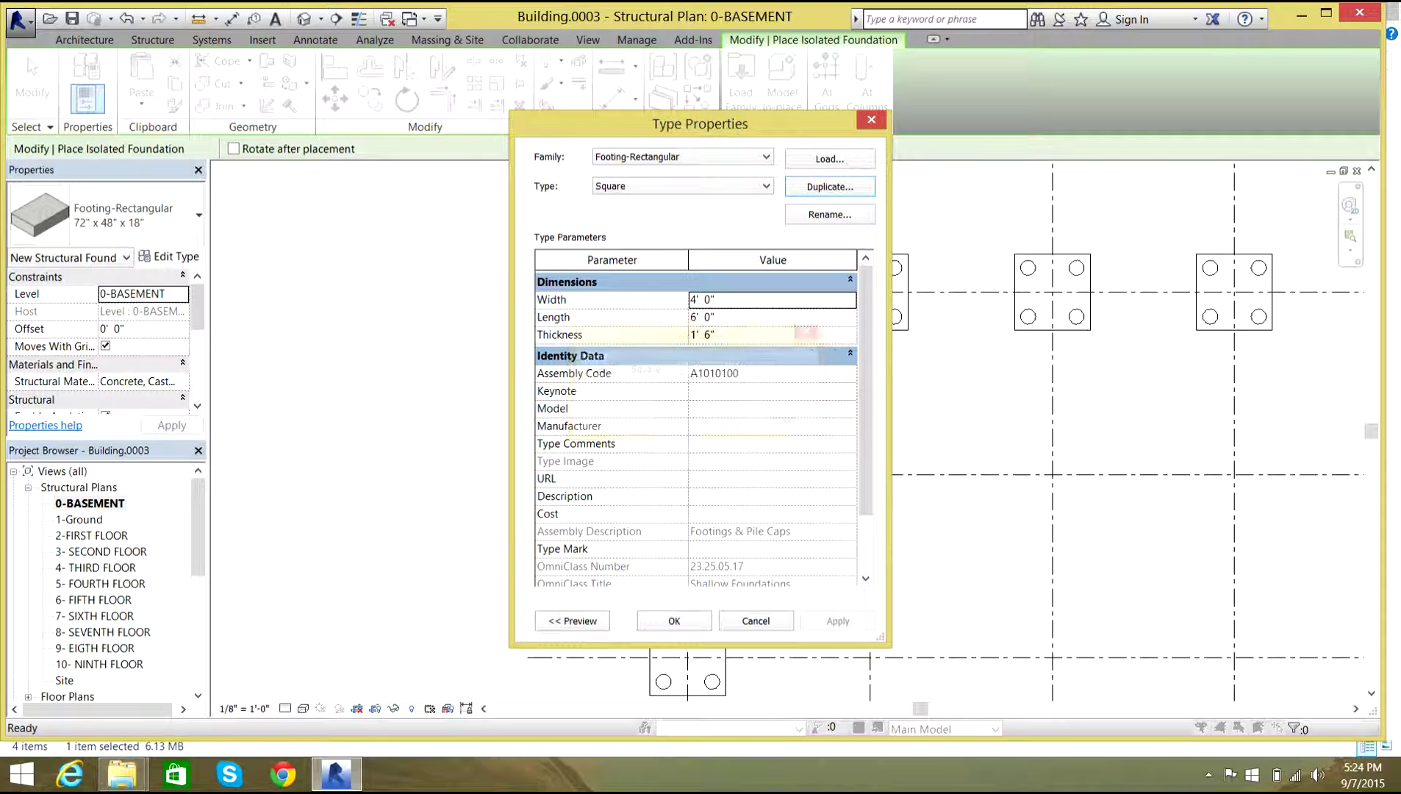
Edit the Square footing type's width, length and thickness, making its plan square and about as large as the pile caps.
left_click(696, 299)
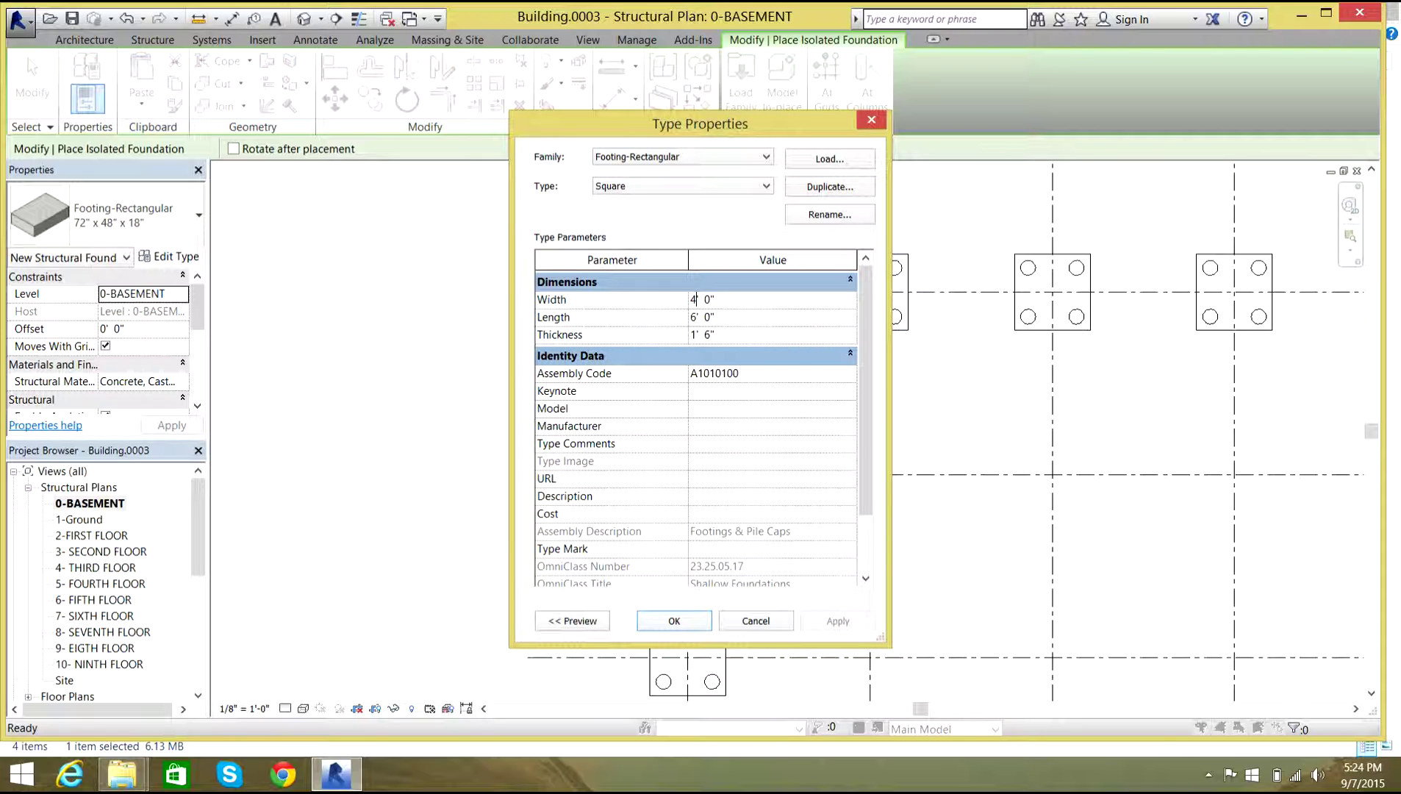
key("BackSpace")
left_click(697, 337)
key("Return")
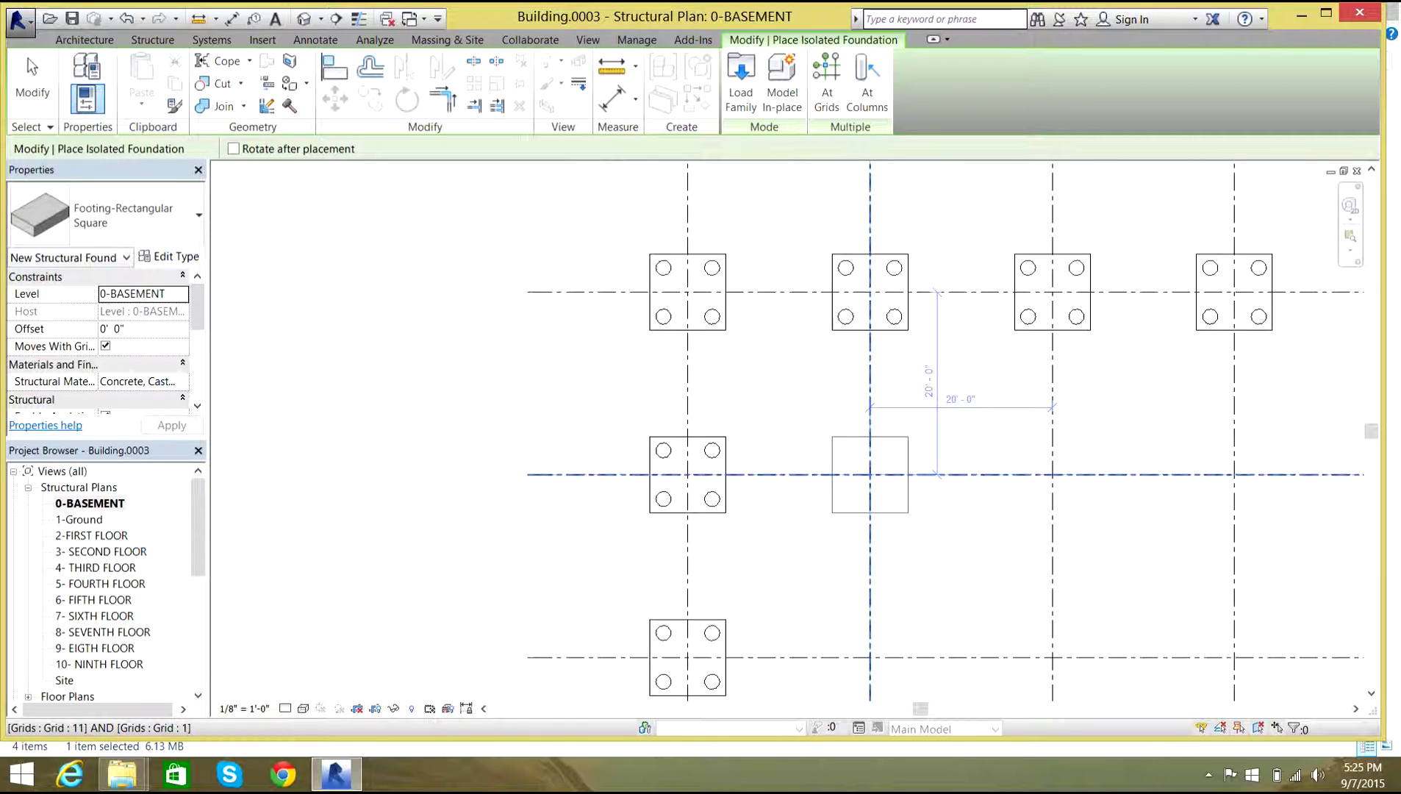
Place Square footings at the seven open grid intersections of the second row, between the two edge pile caps.
left_click(871, 474)
scroll(427, 426, "down", 3)
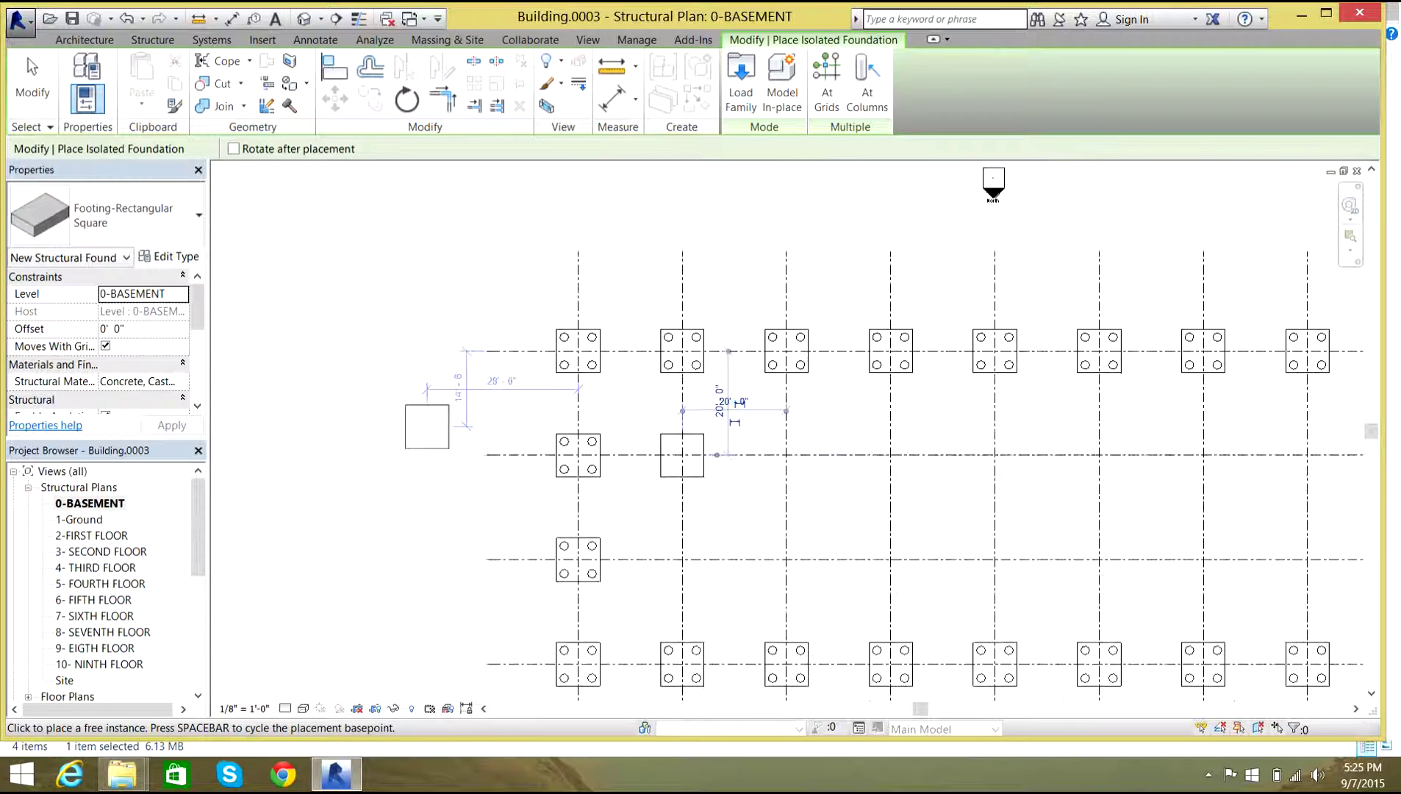
scroll(427, 426, "down", 1)
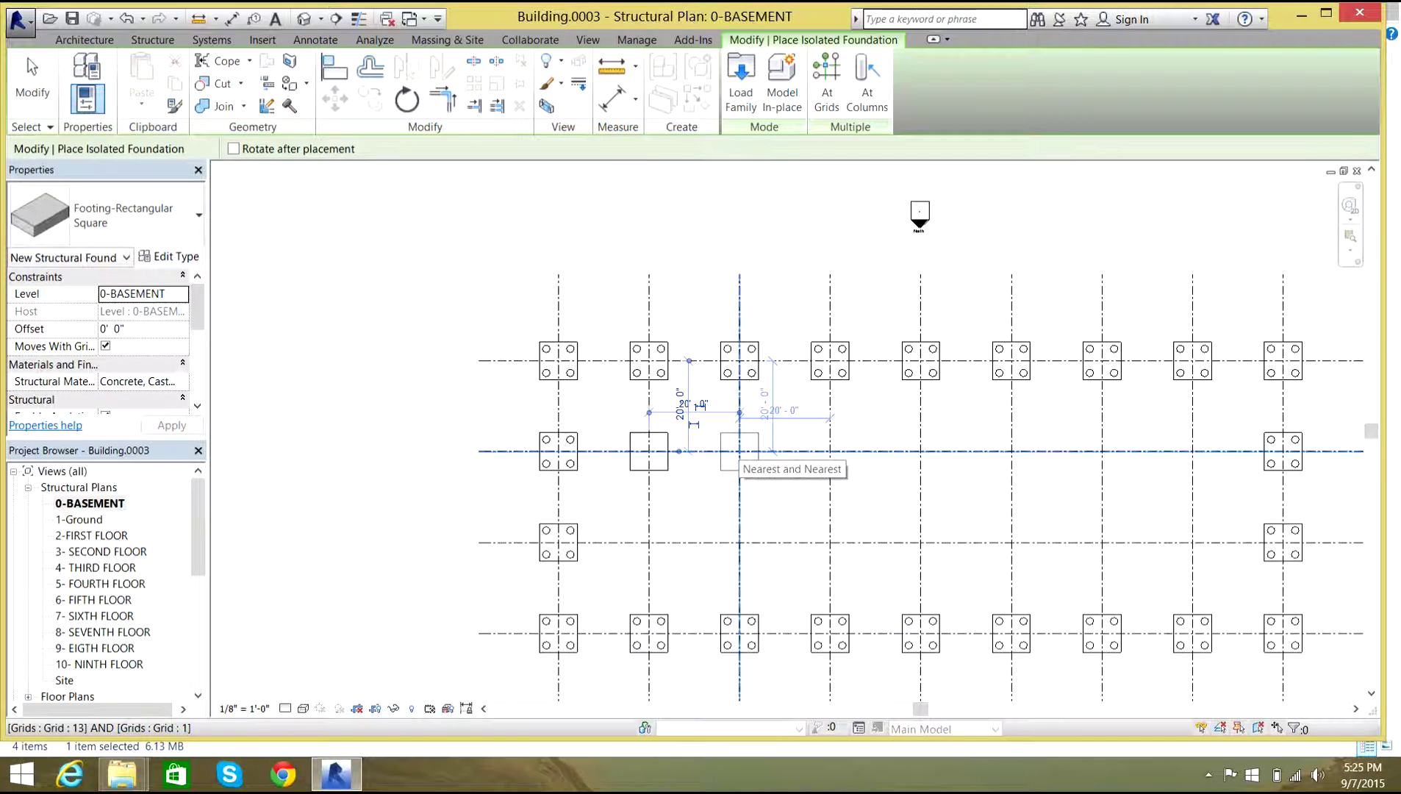
left_click(739, 450)
left_click(830, 450)
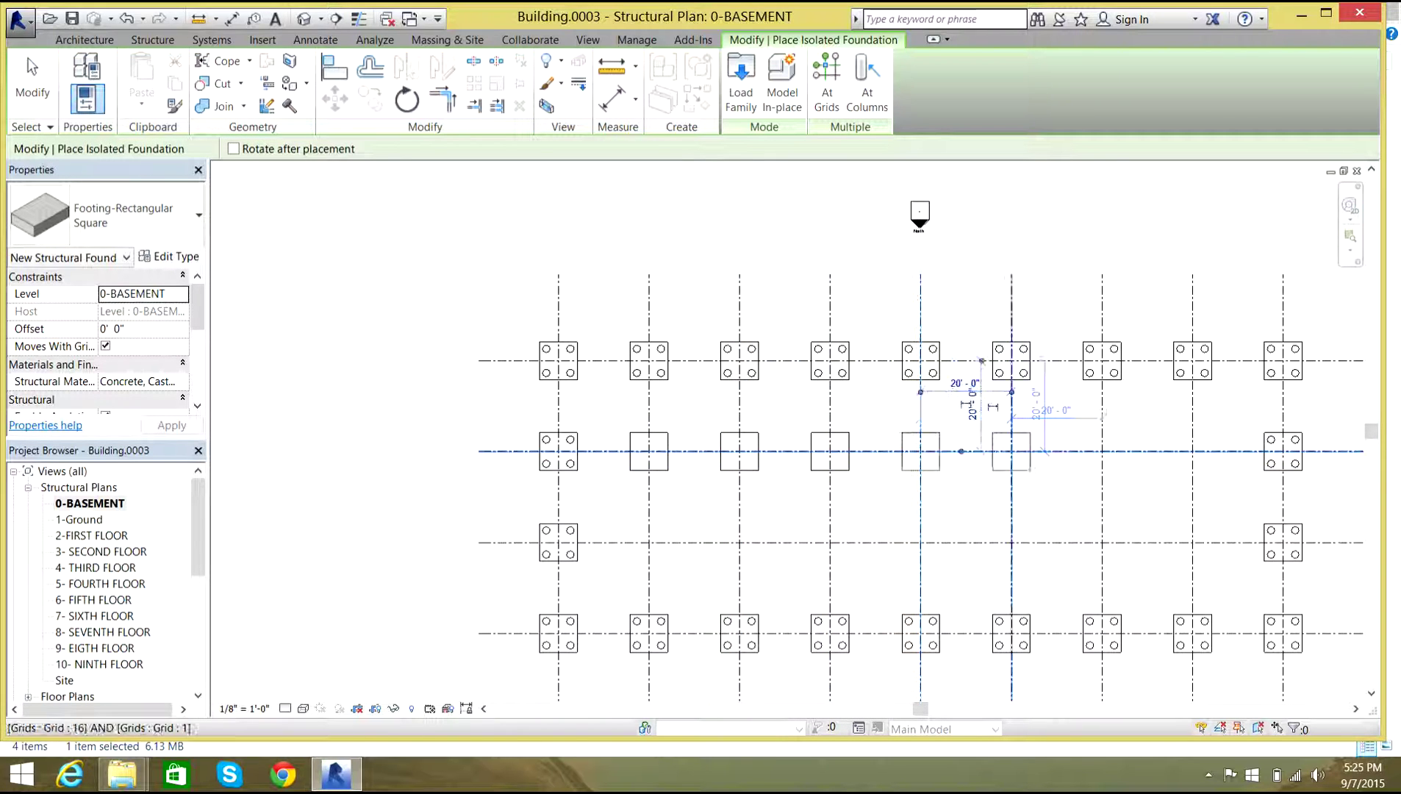
left_click(920, 451)
left_click(1011, 450)
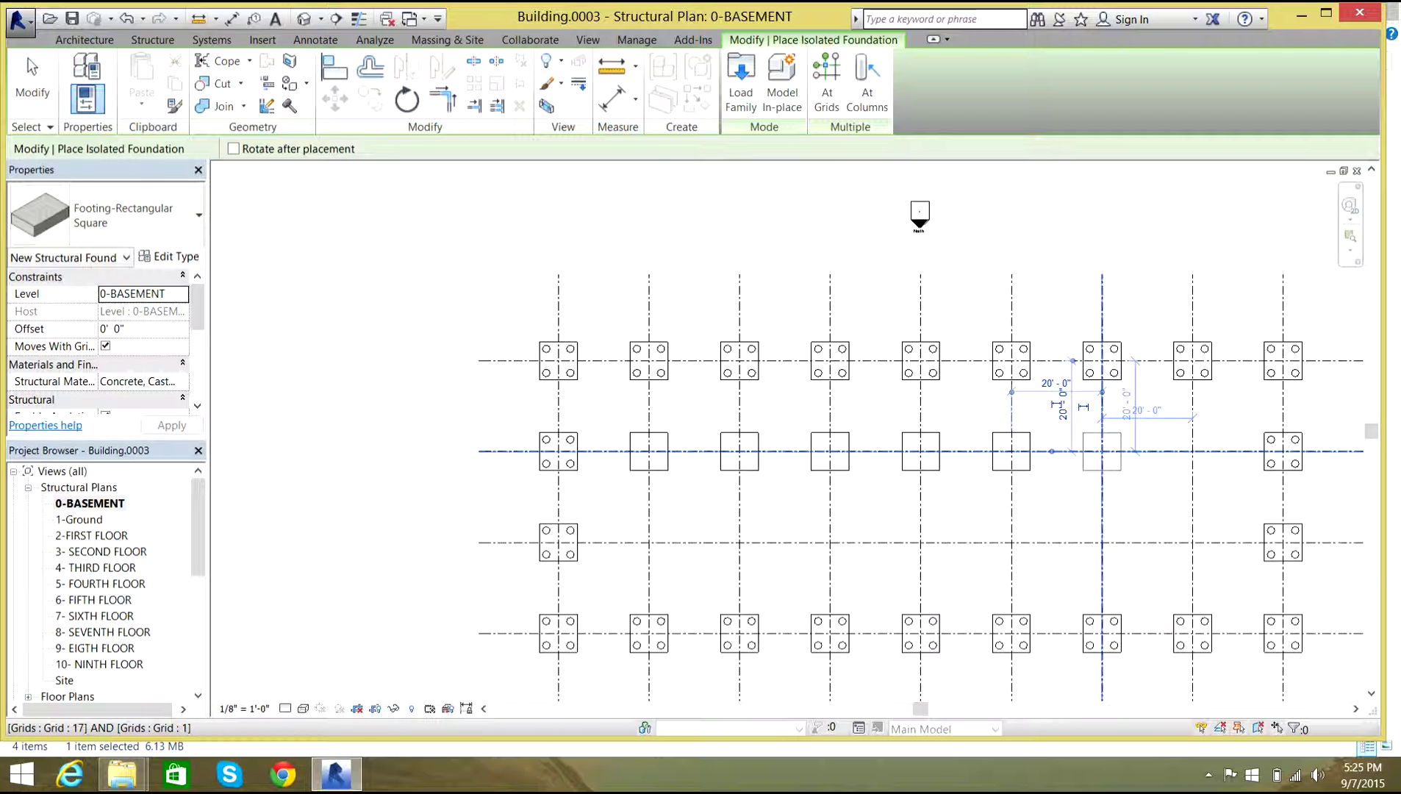
left_click(1102, 450)
left_click(1192, 450)
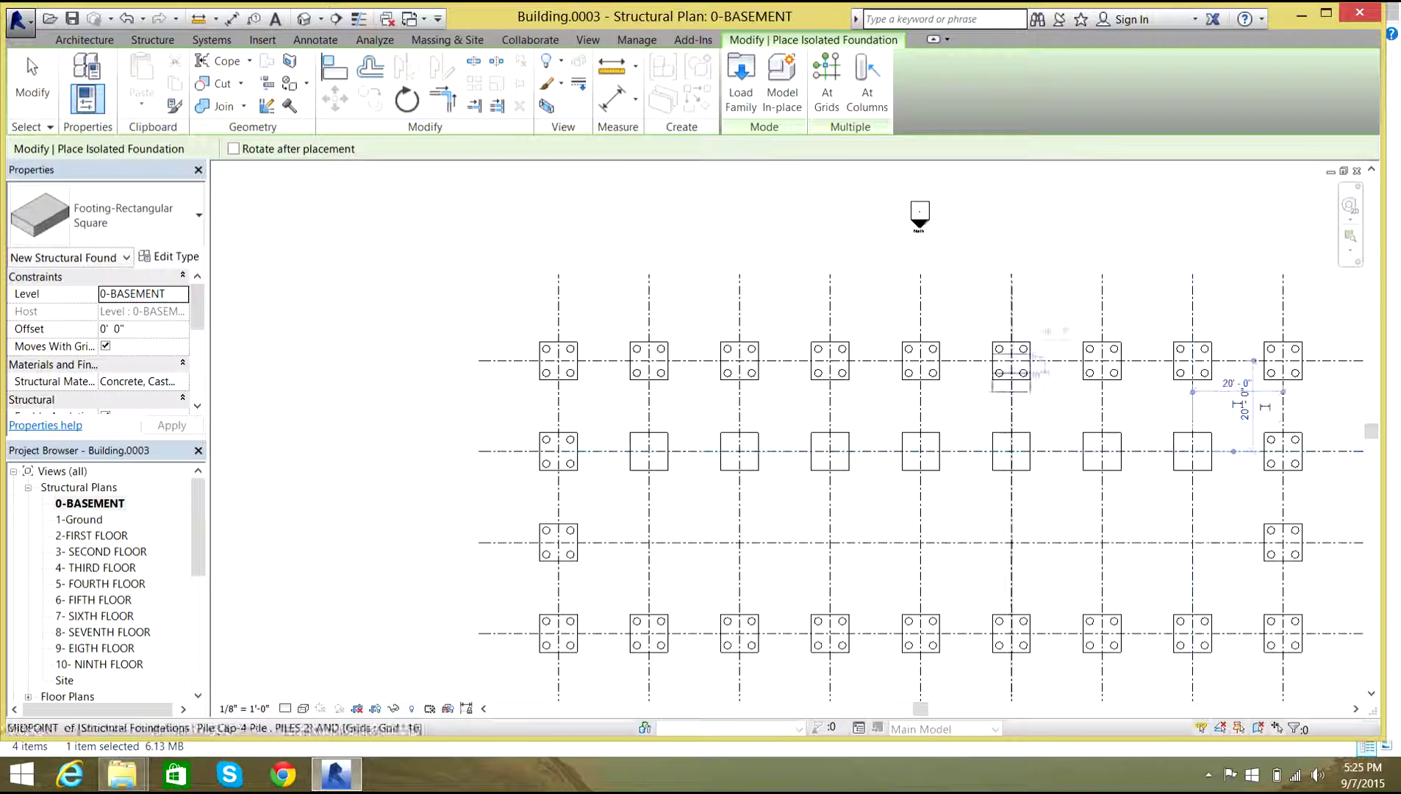
End the isolated footing placement without adding another footing.
scroll(323, 311, "down", 3)
right_click(323, 301)
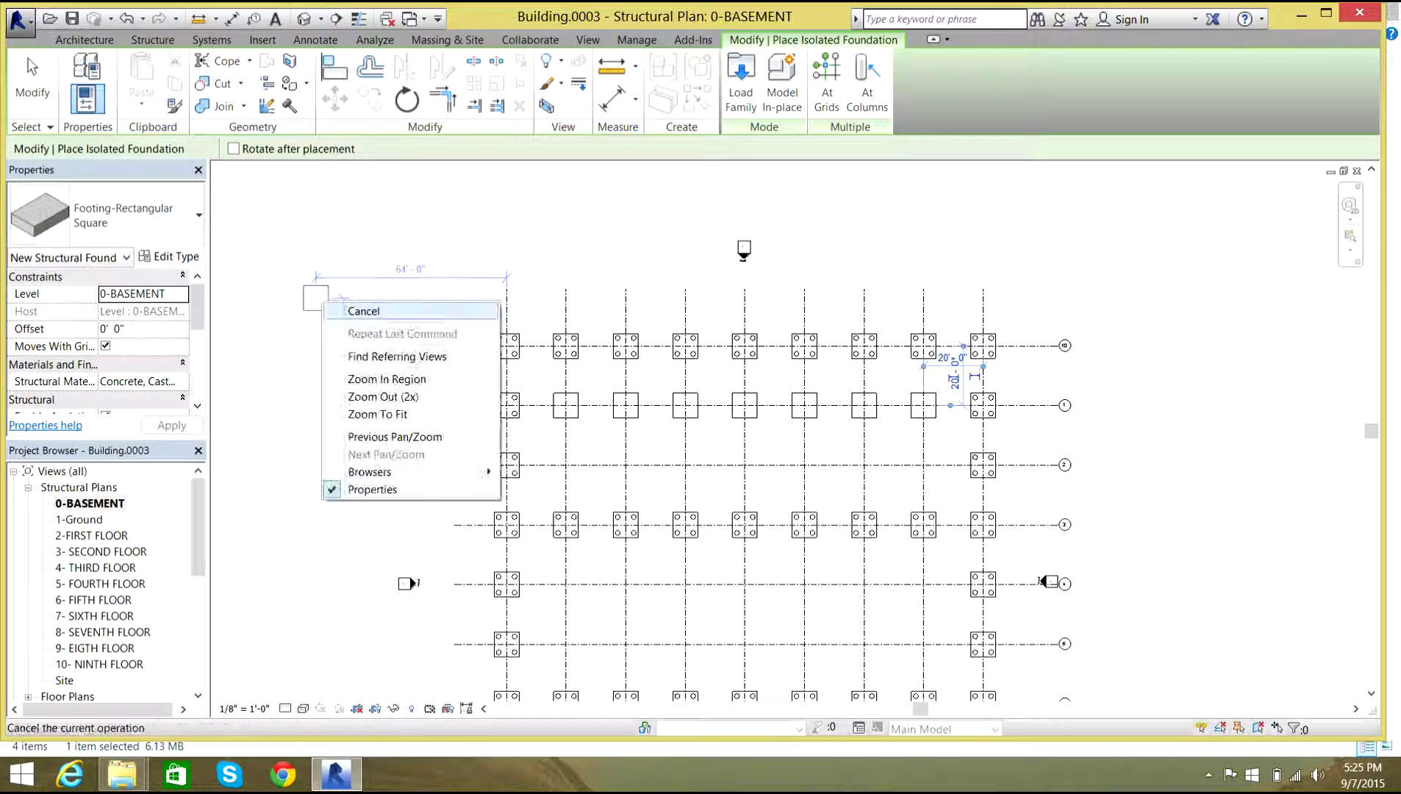
left_click(359, 309)
right_click(336, 317)
left_click(377, 327)
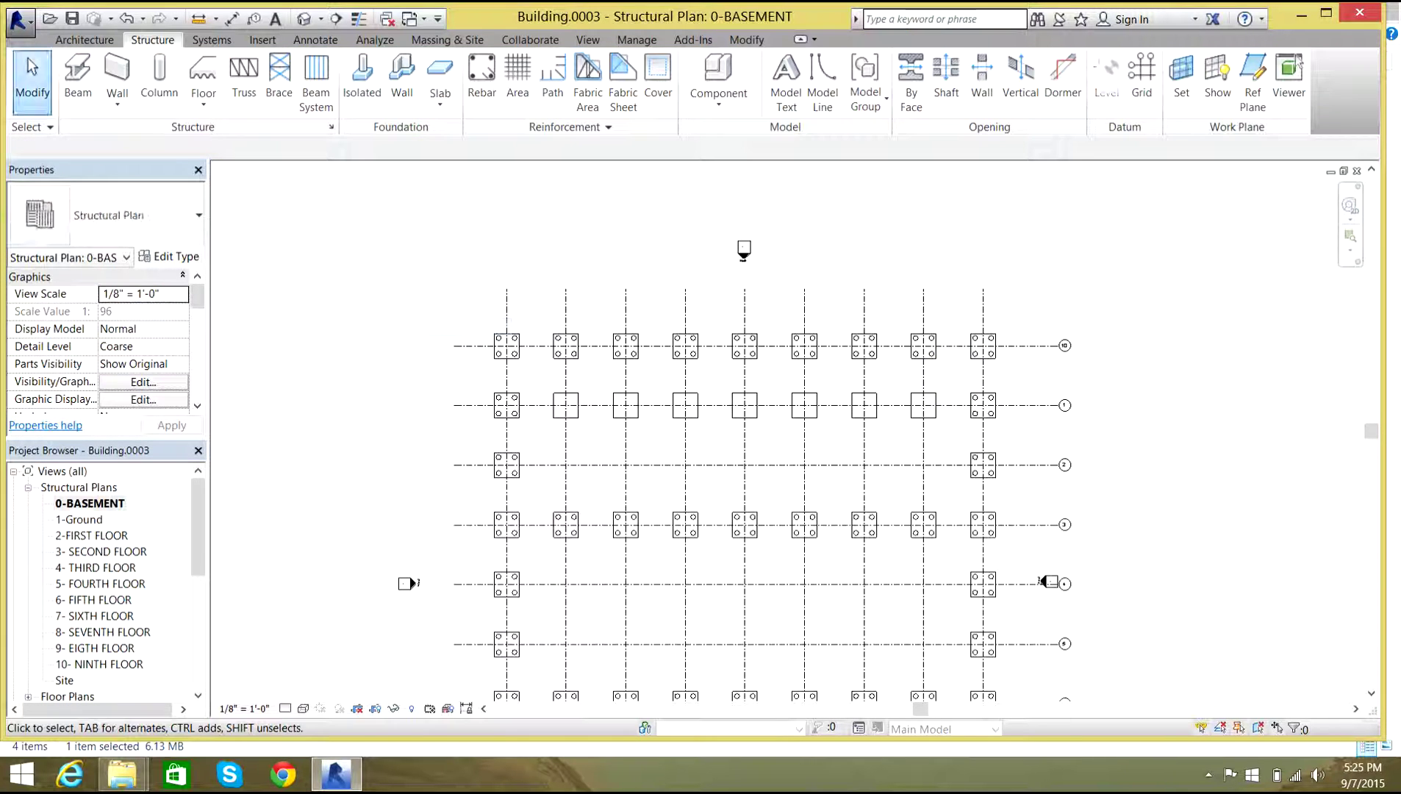
Select the seven Square footings along grid 1 and copy them 20' down onto grid 2, aligned with the same vertical grids.
left_click(565, 405)
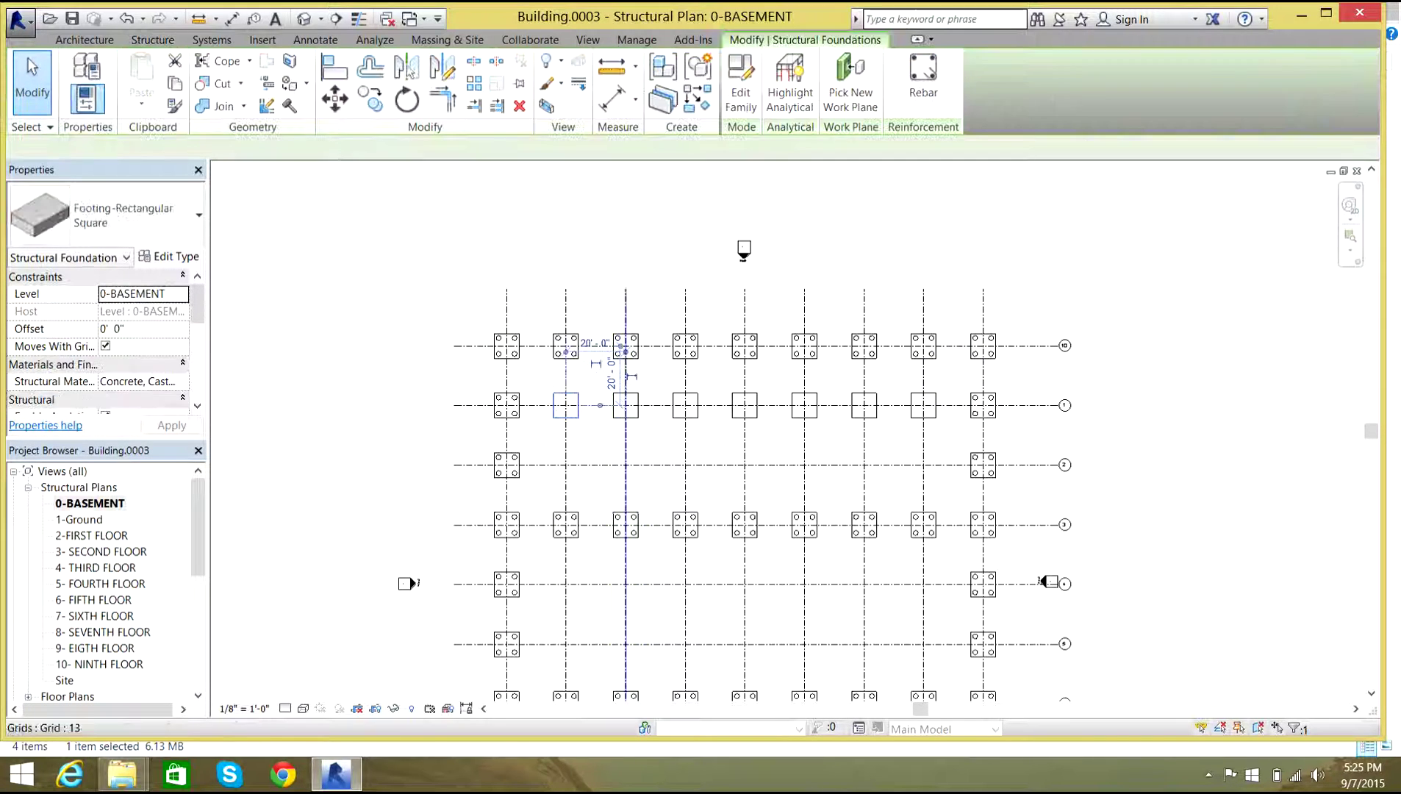
left_click(685, 405, "ctrl")
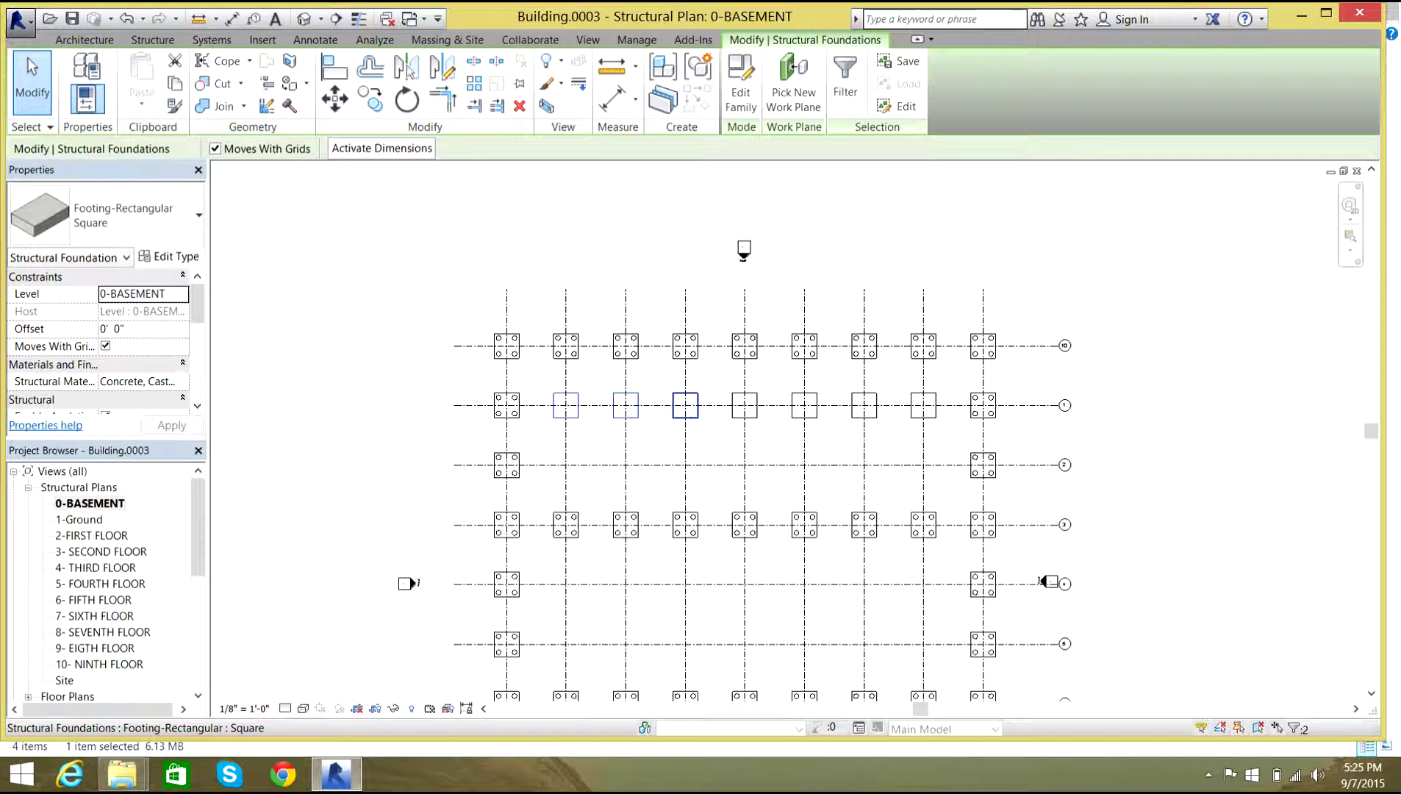
left_click(744, 405, "ctrl")
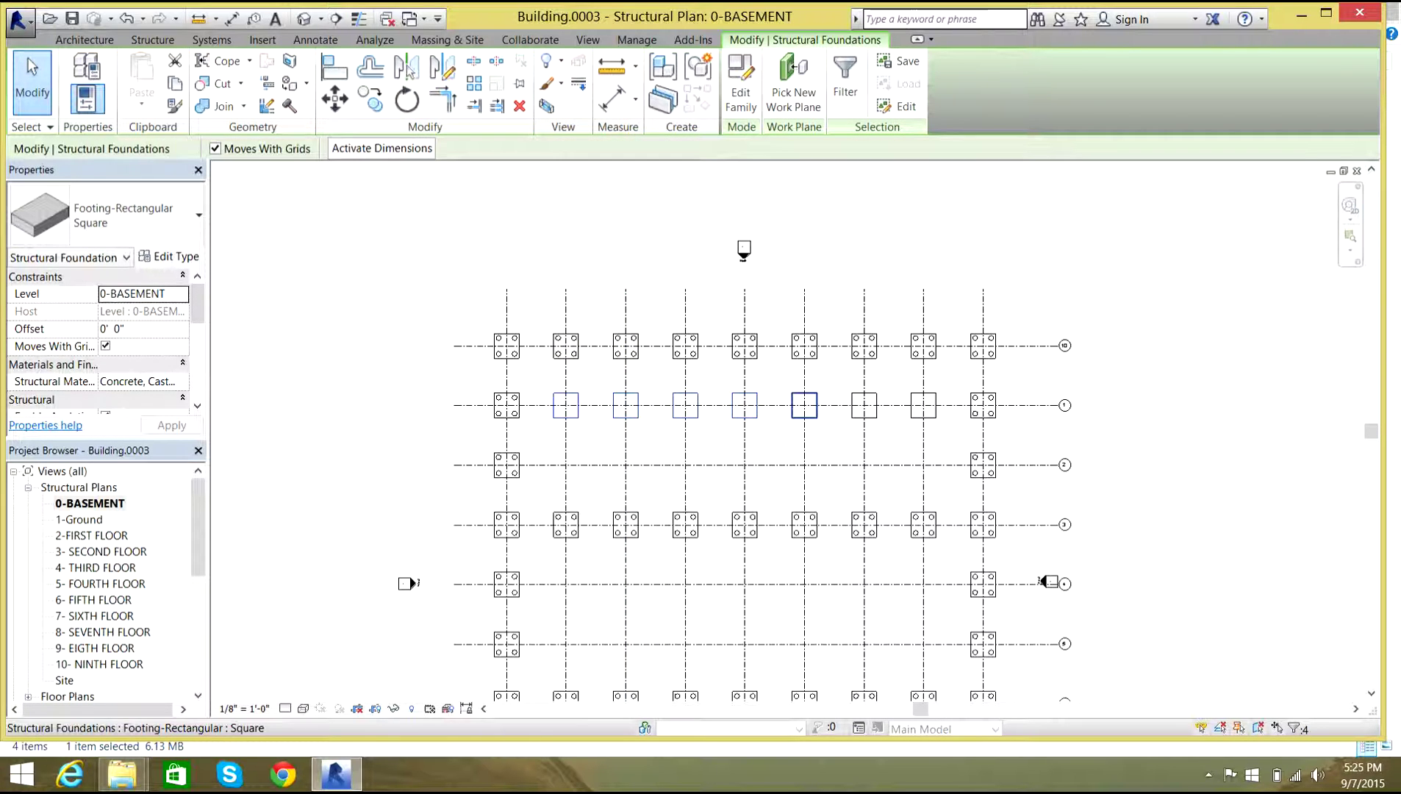
left_click(804, 405, "ctrl")
left_click(864, 405, "ctrl")
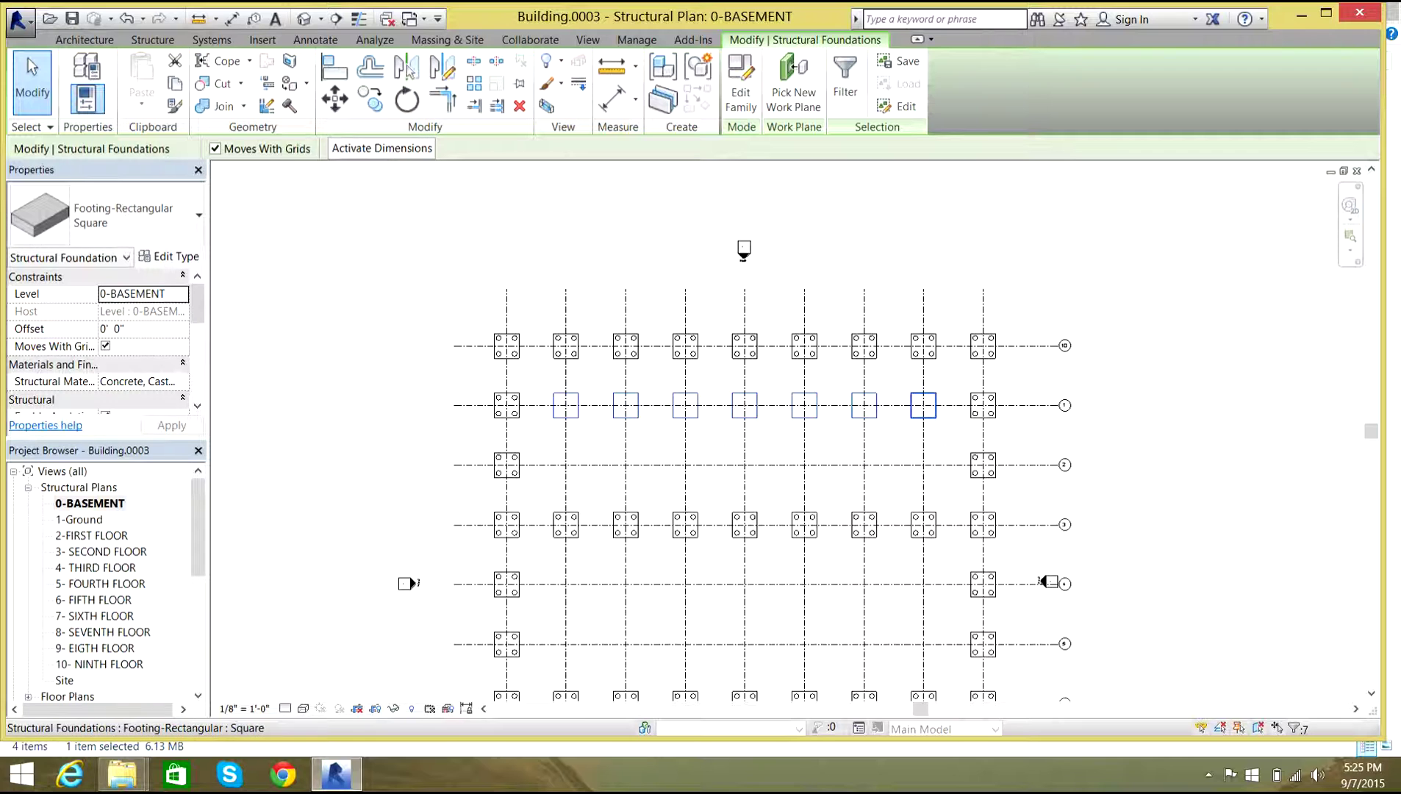
left_click(924, 404, "ctrl")
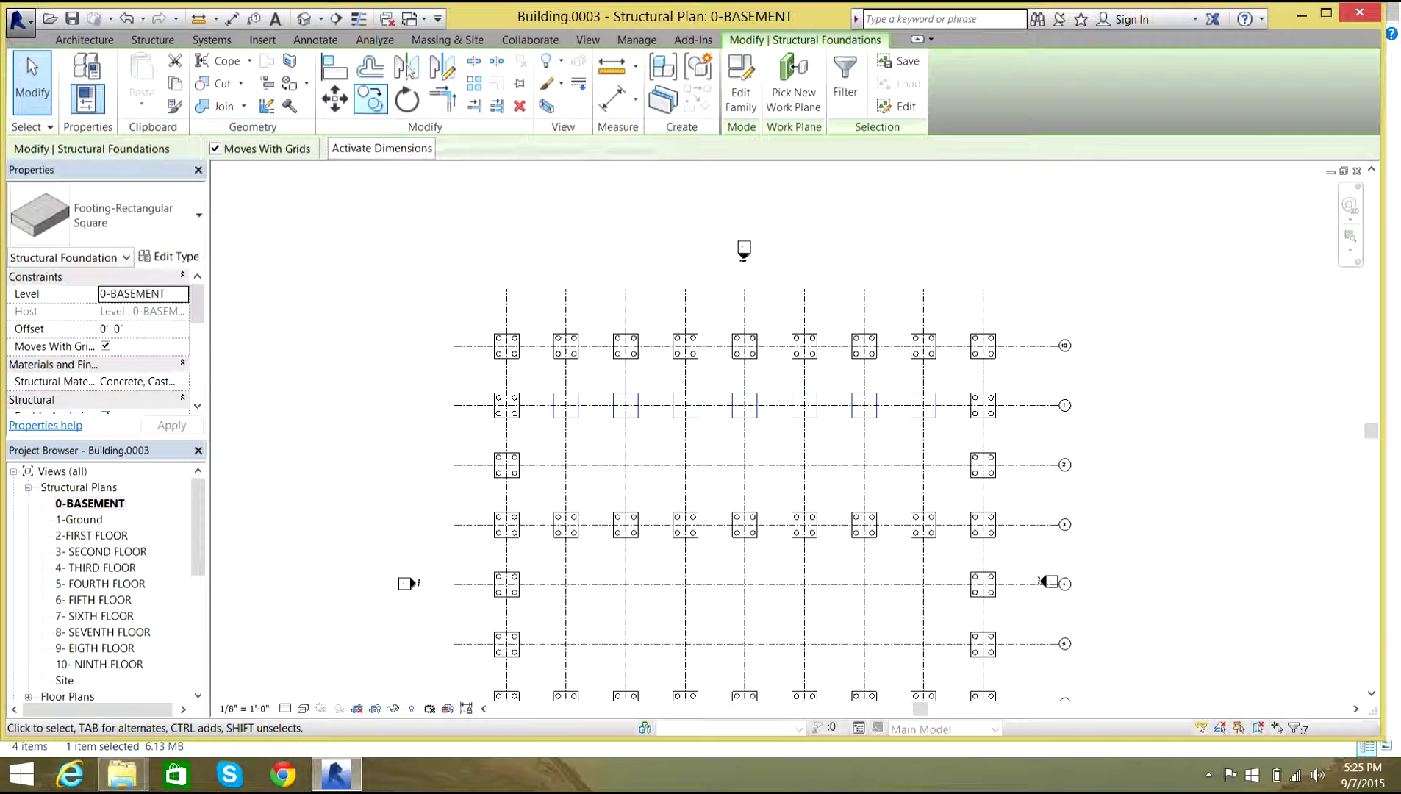
left_click(369, 100)
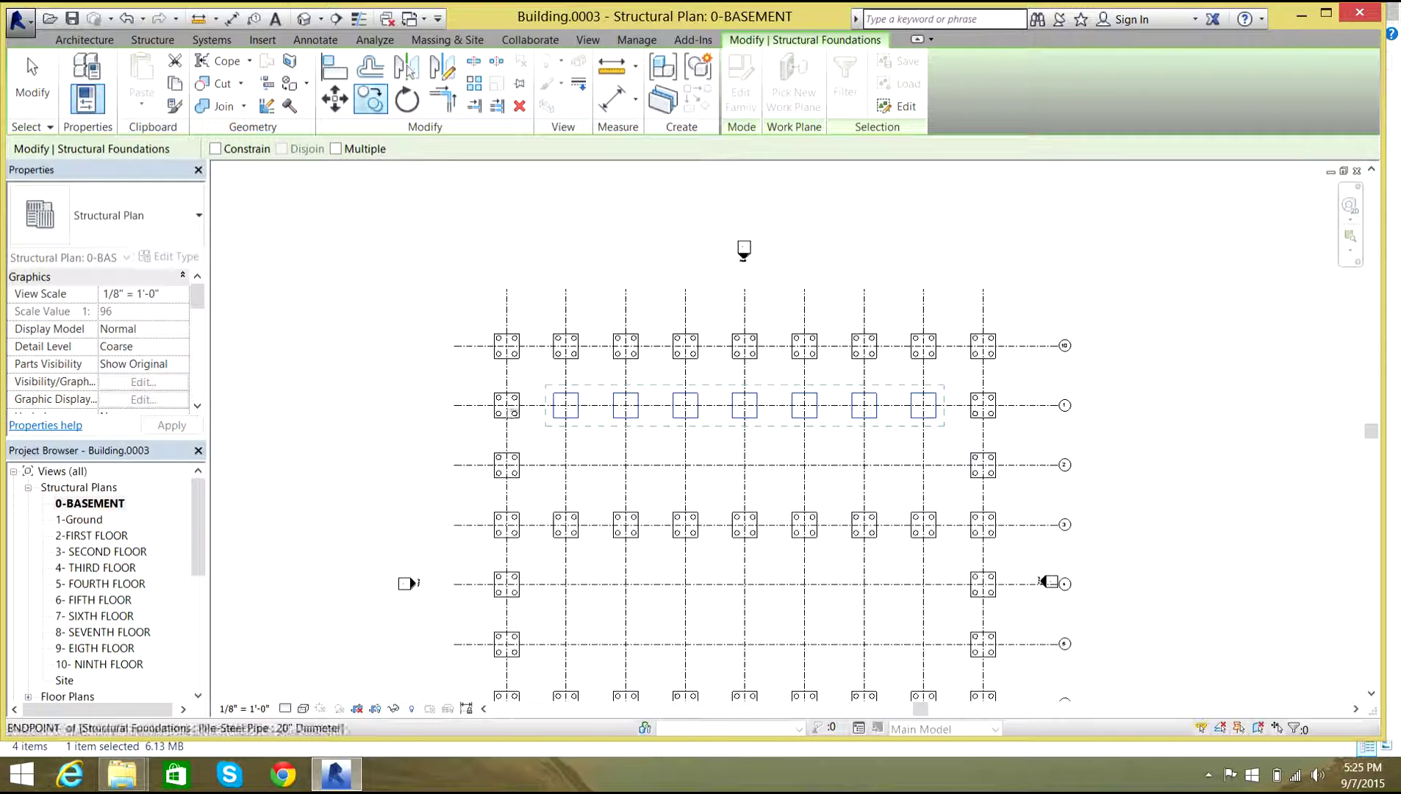
left_click(565, 405)
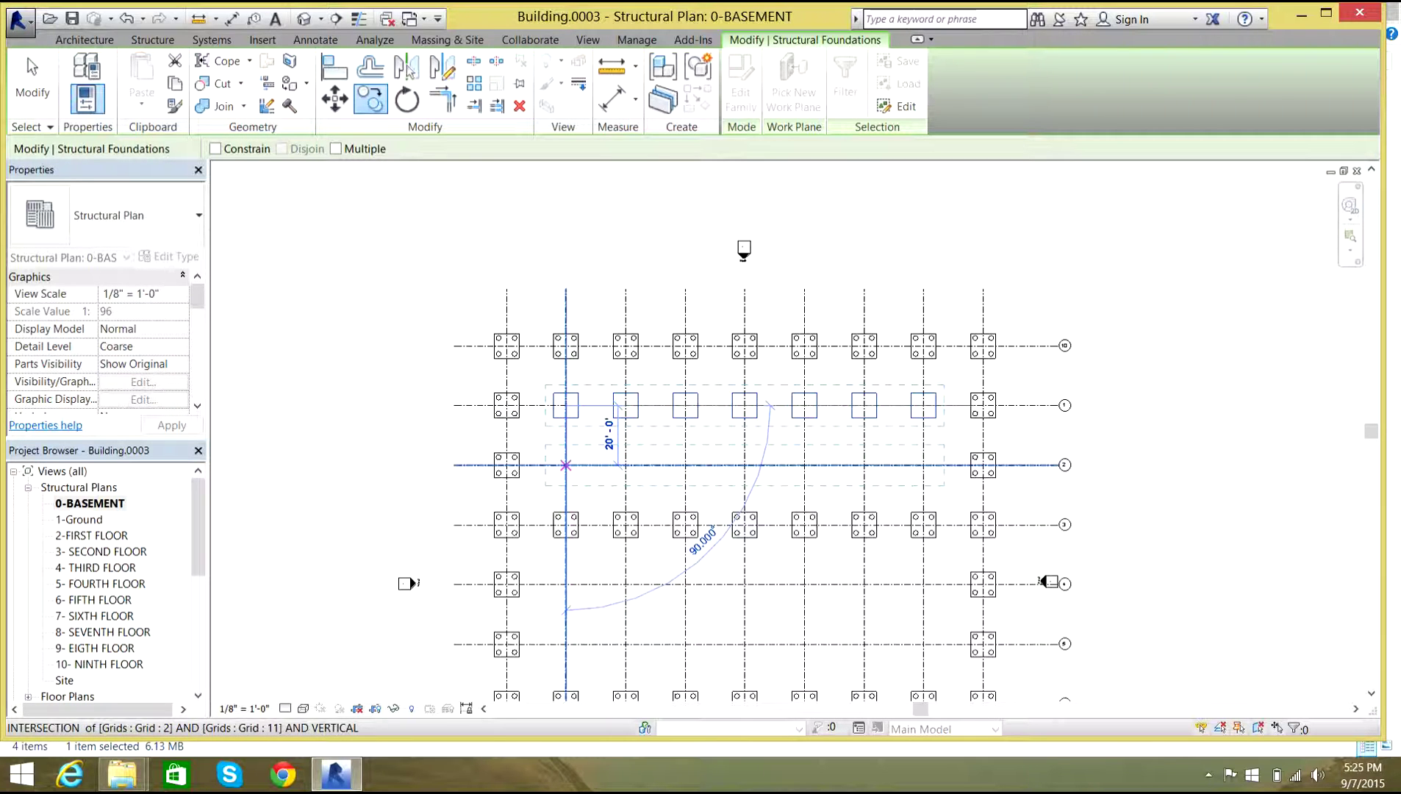
left_click(565, 464)
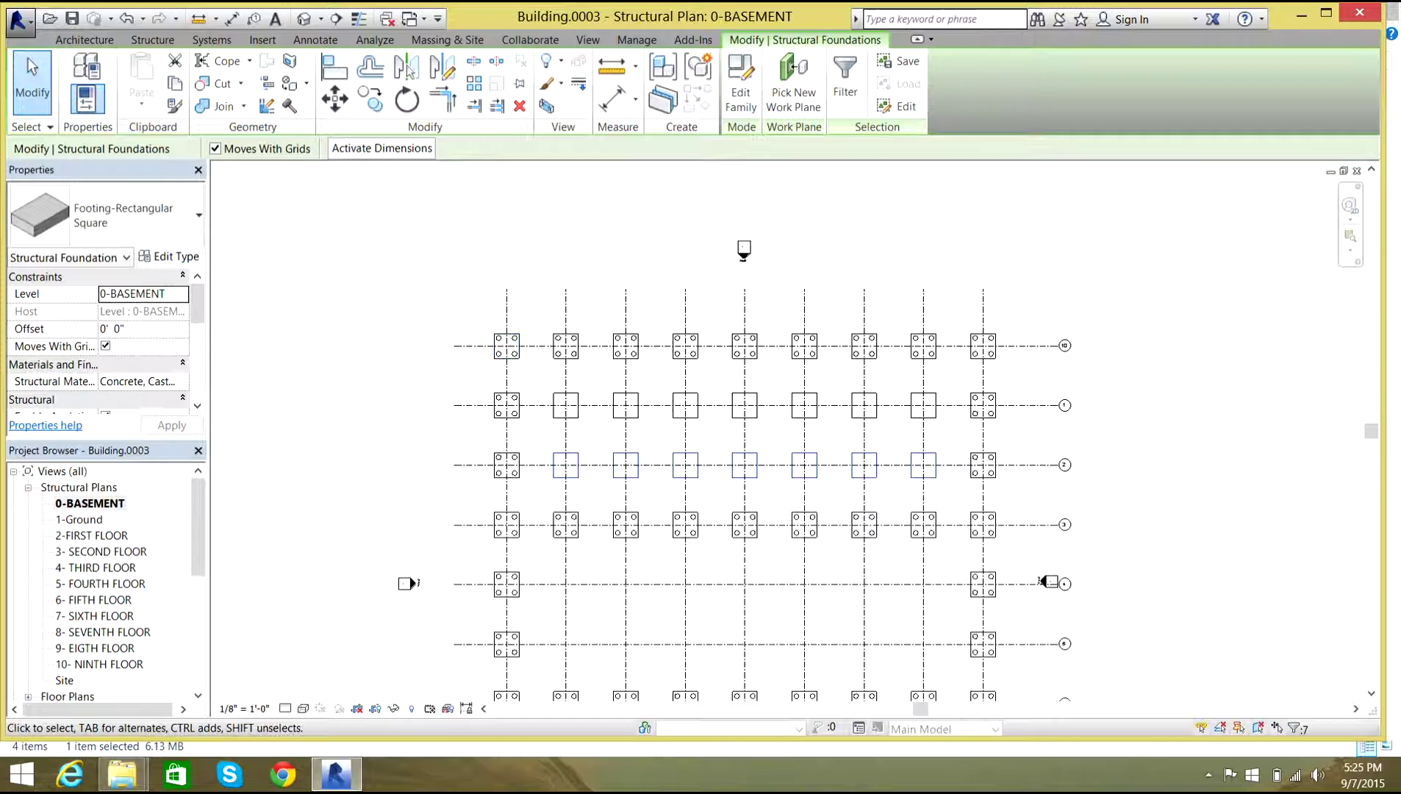
Copy the seven Square footings from grid 2 to grid 4, and copy that new row onto grid 5.
left_click(369, 99)
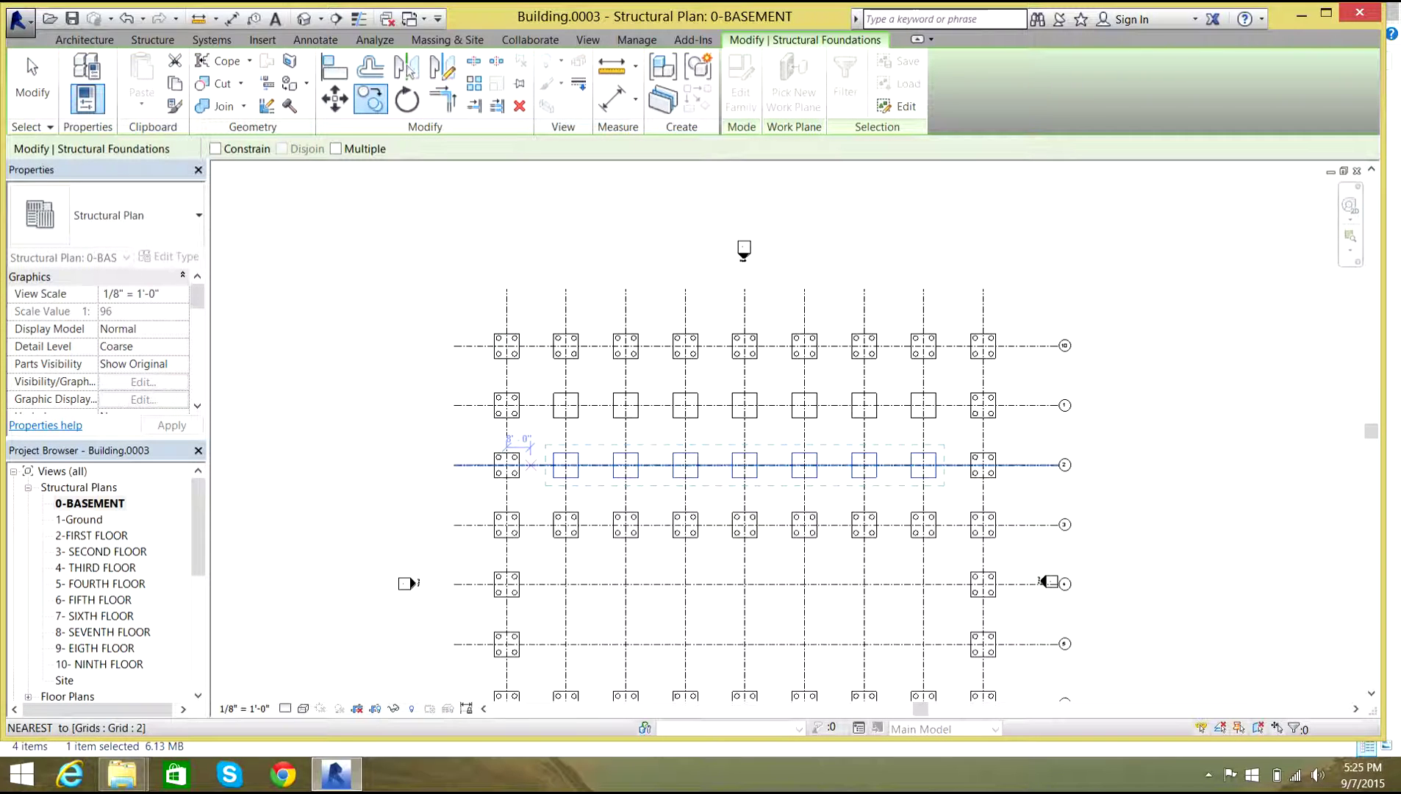
left_click(566, 464)
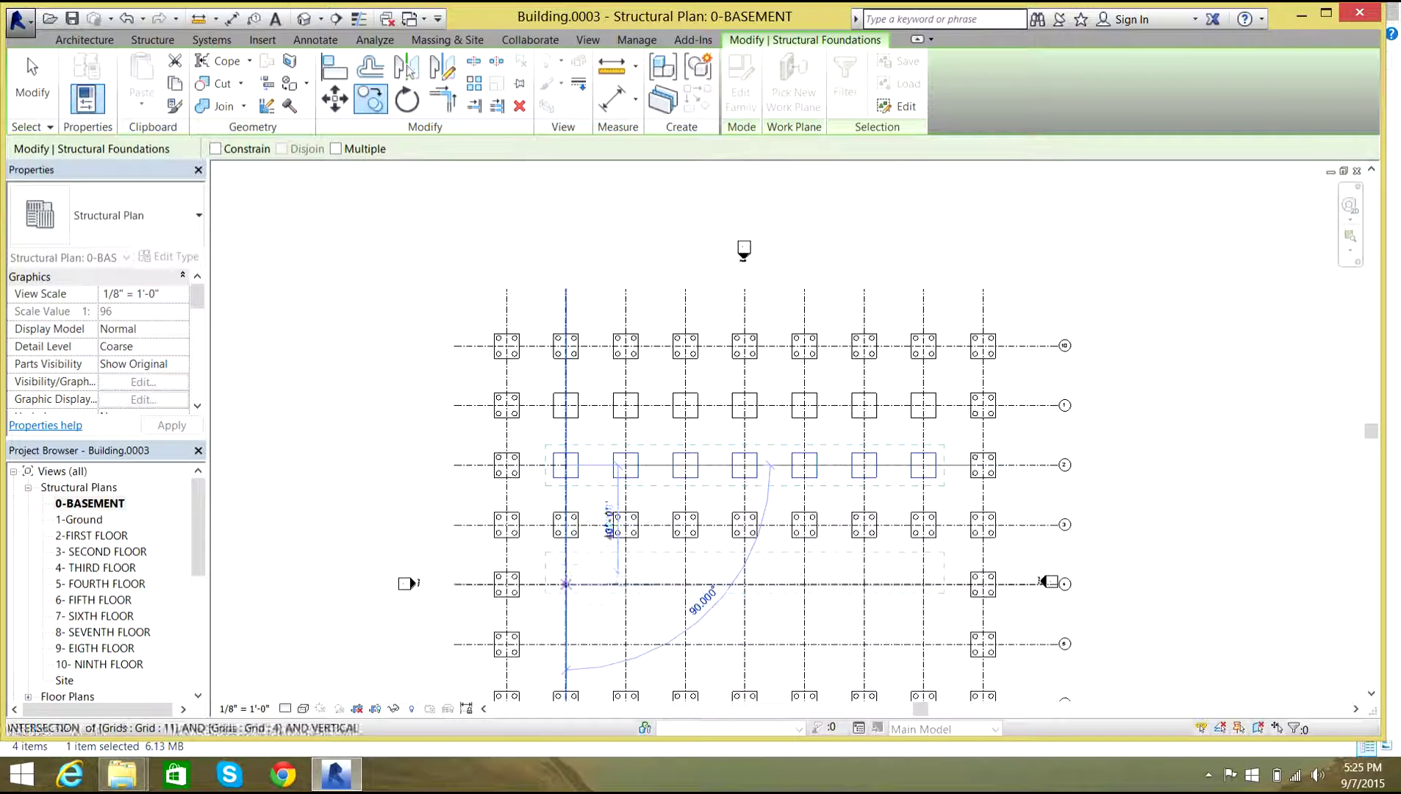
left_click(565, 583)
scroll(504, 432, "down", 2)
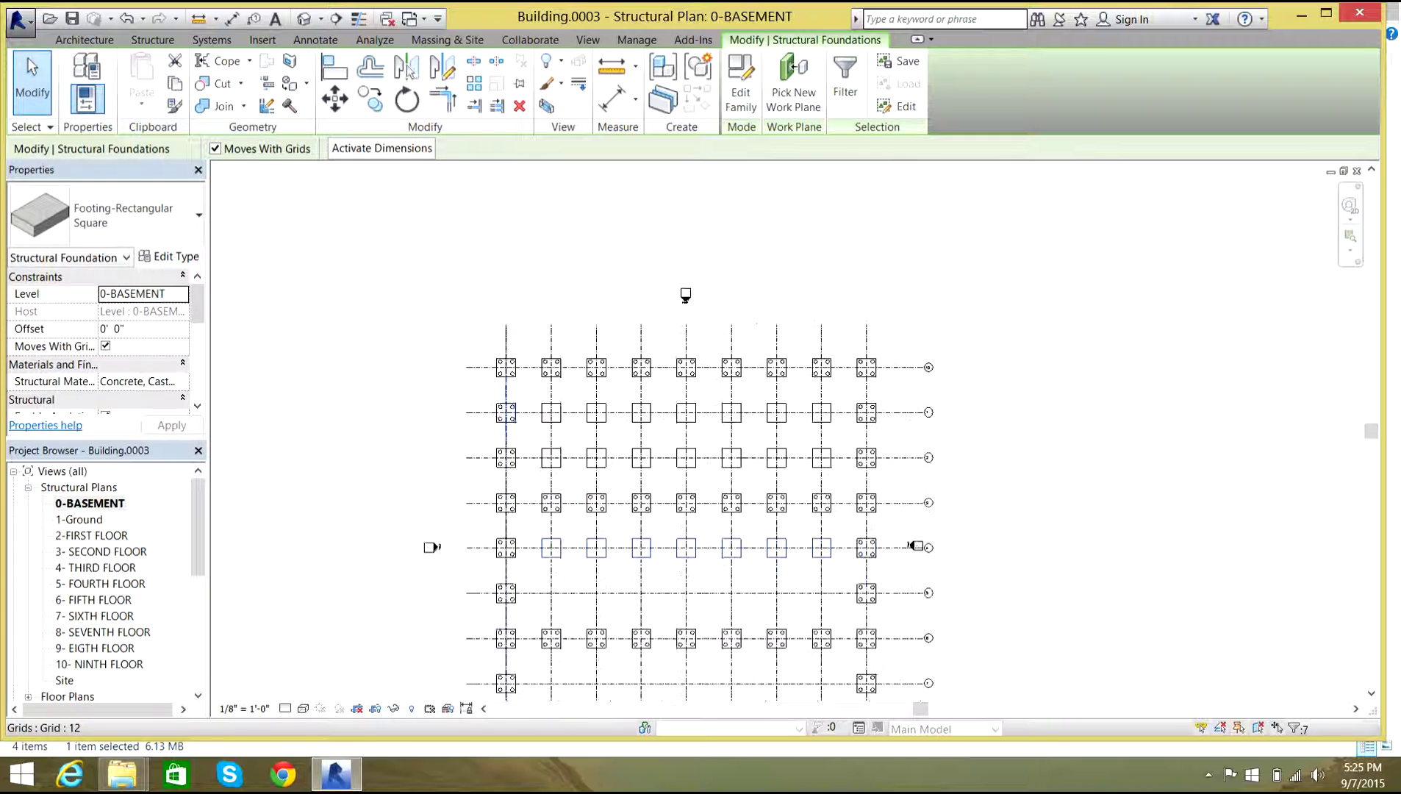
scroll(342, 296, "down", 2)
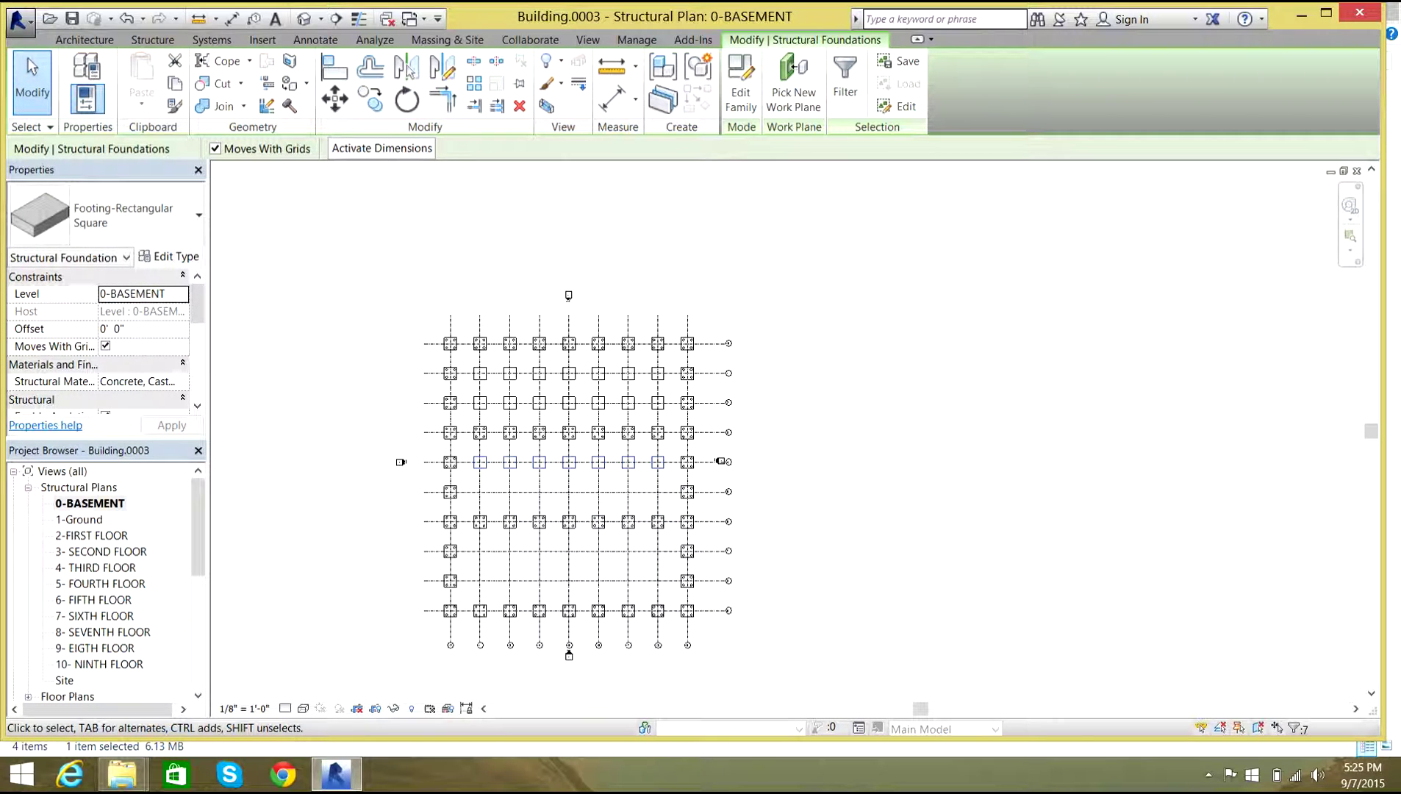
left_click(371, 98)
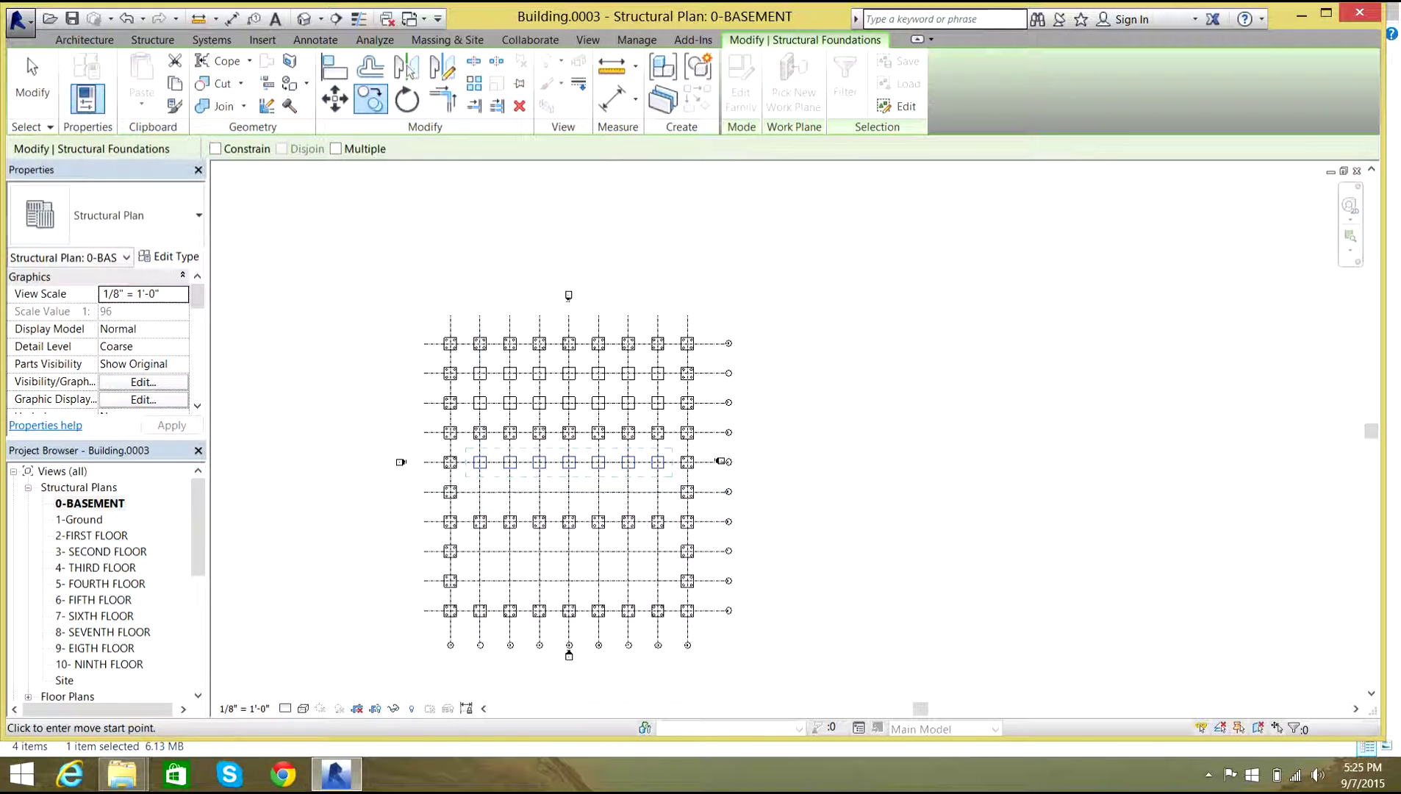
scroll(436, 642, "up", 3)
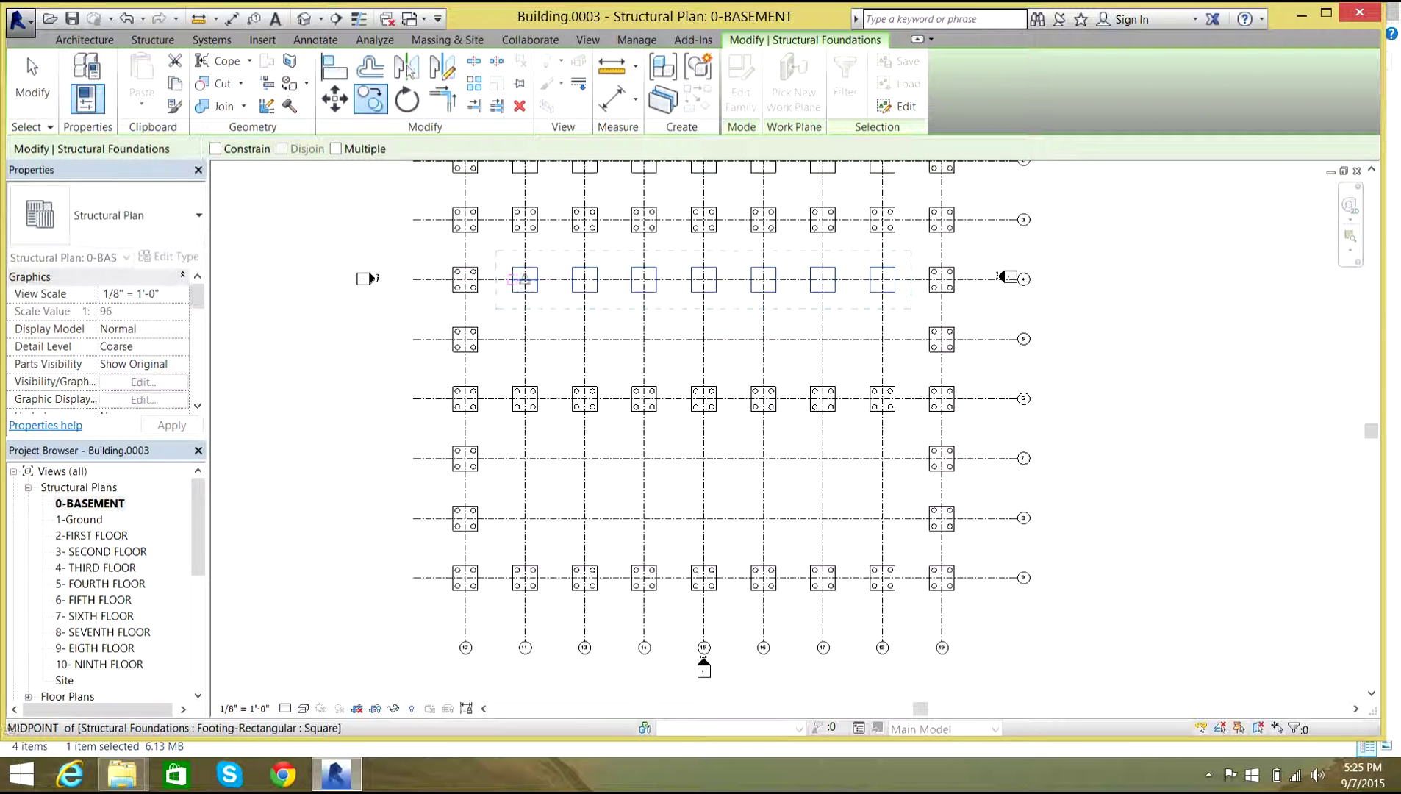
left_click(523, 278)
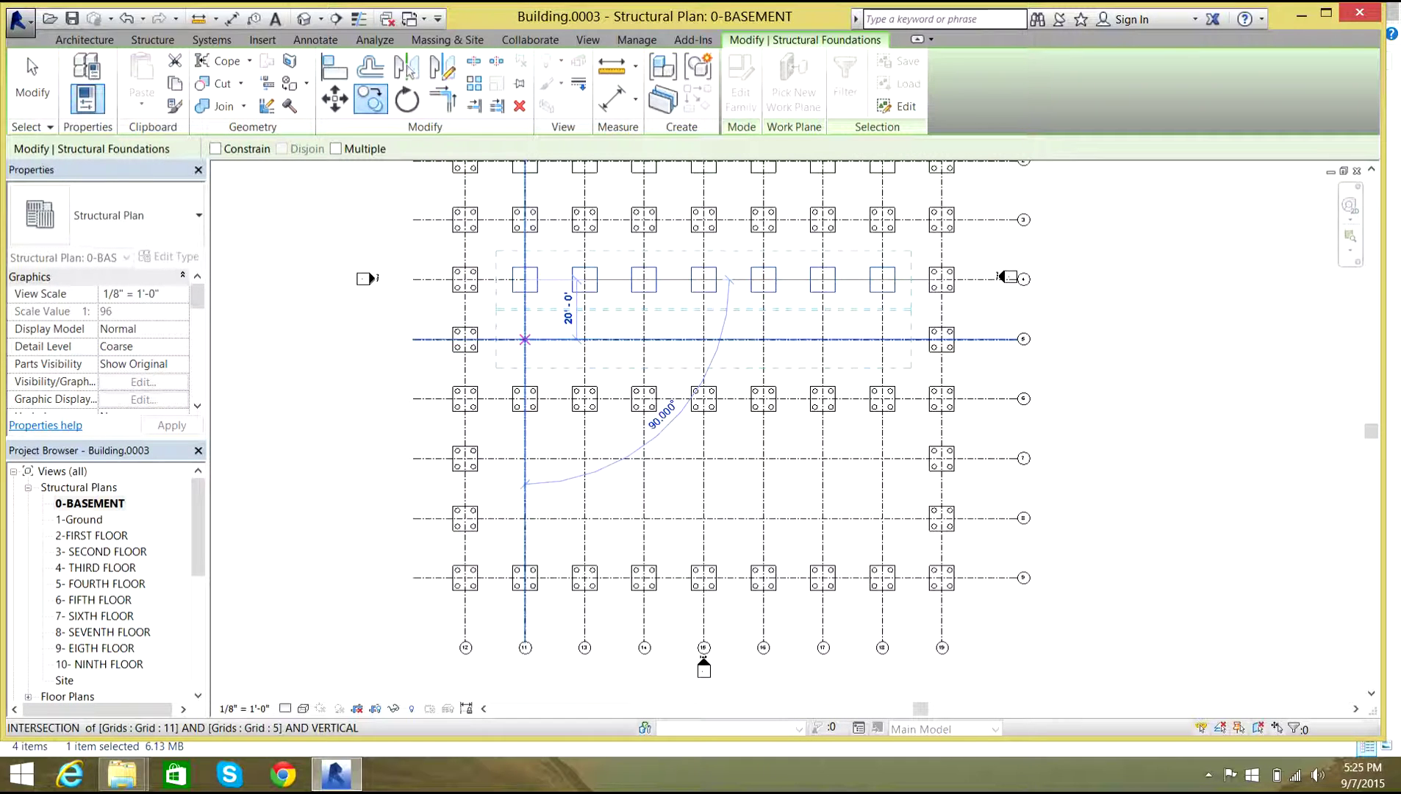
left_click(525, 339)
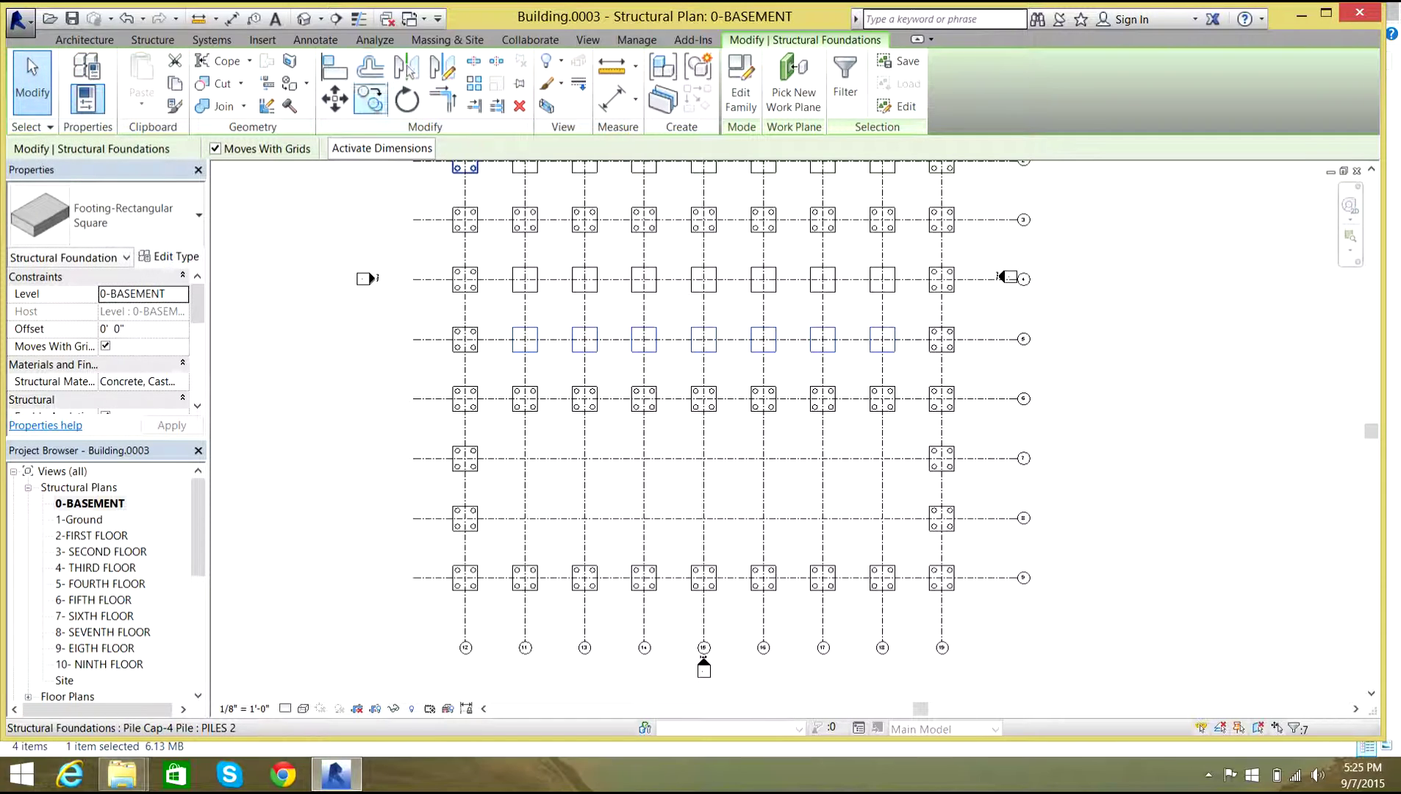
Copy the seven Square footings from grid 5 to grid 7, and copy that new row onto grid 8.
left_click(369, 98)
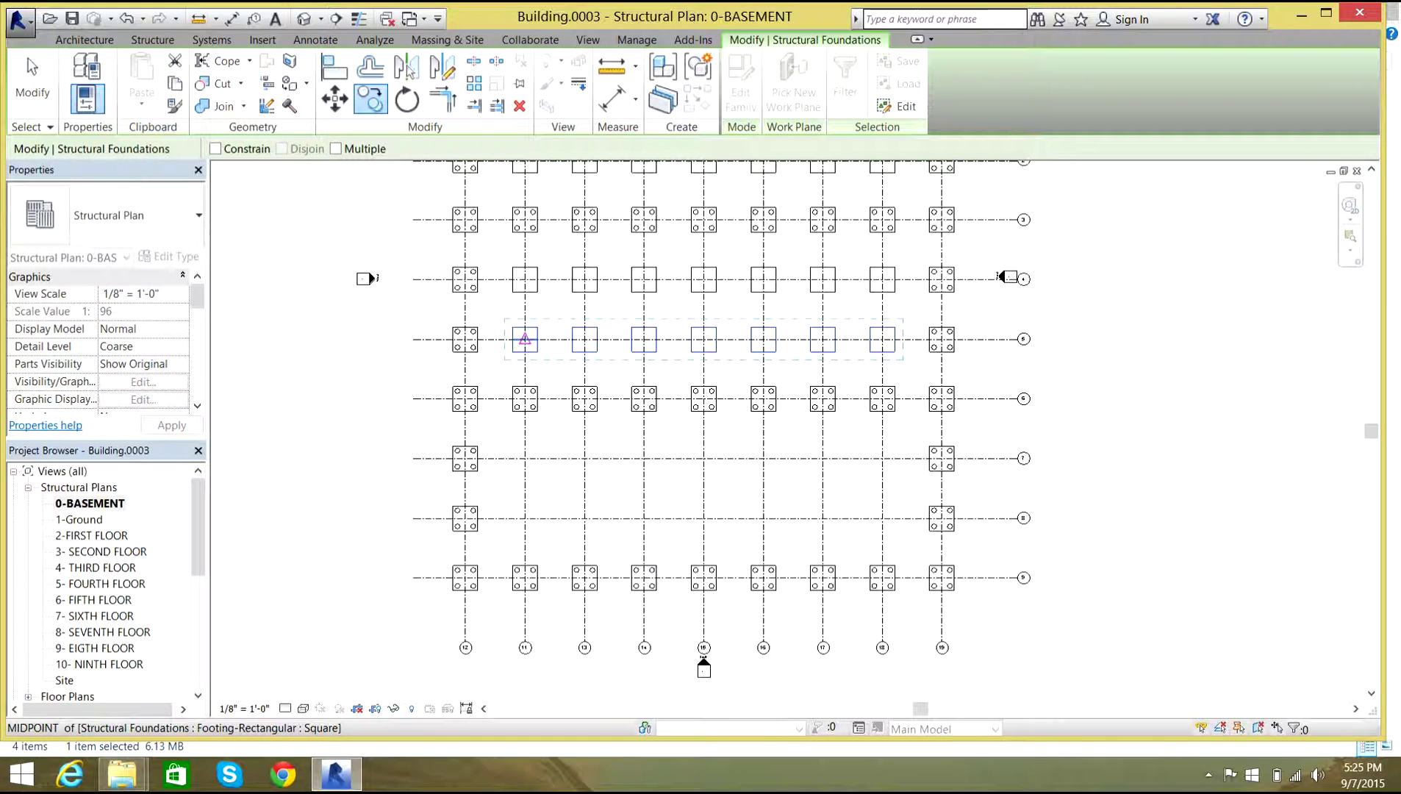
left_click(525, 339)
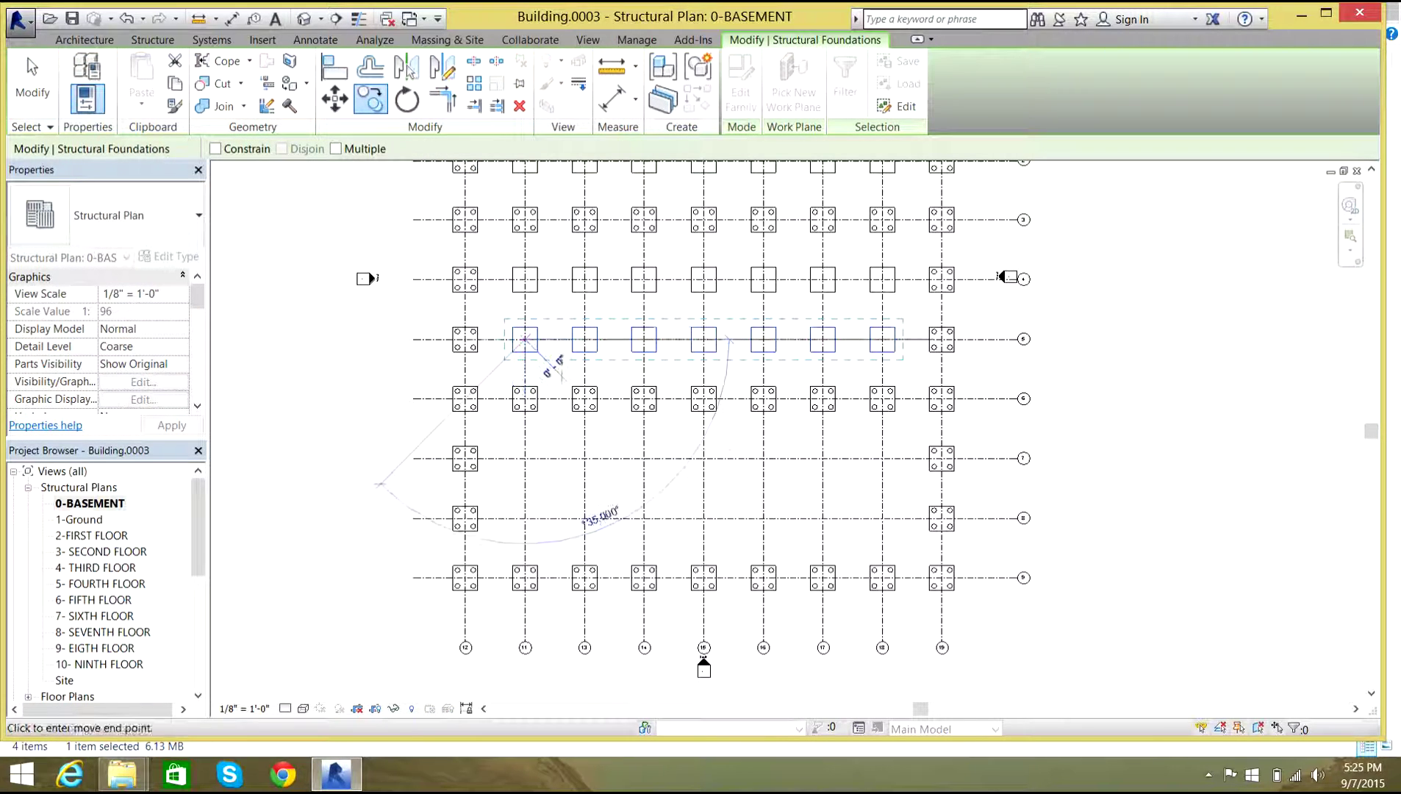
left_click(524, 458)
left_click(370, 98)
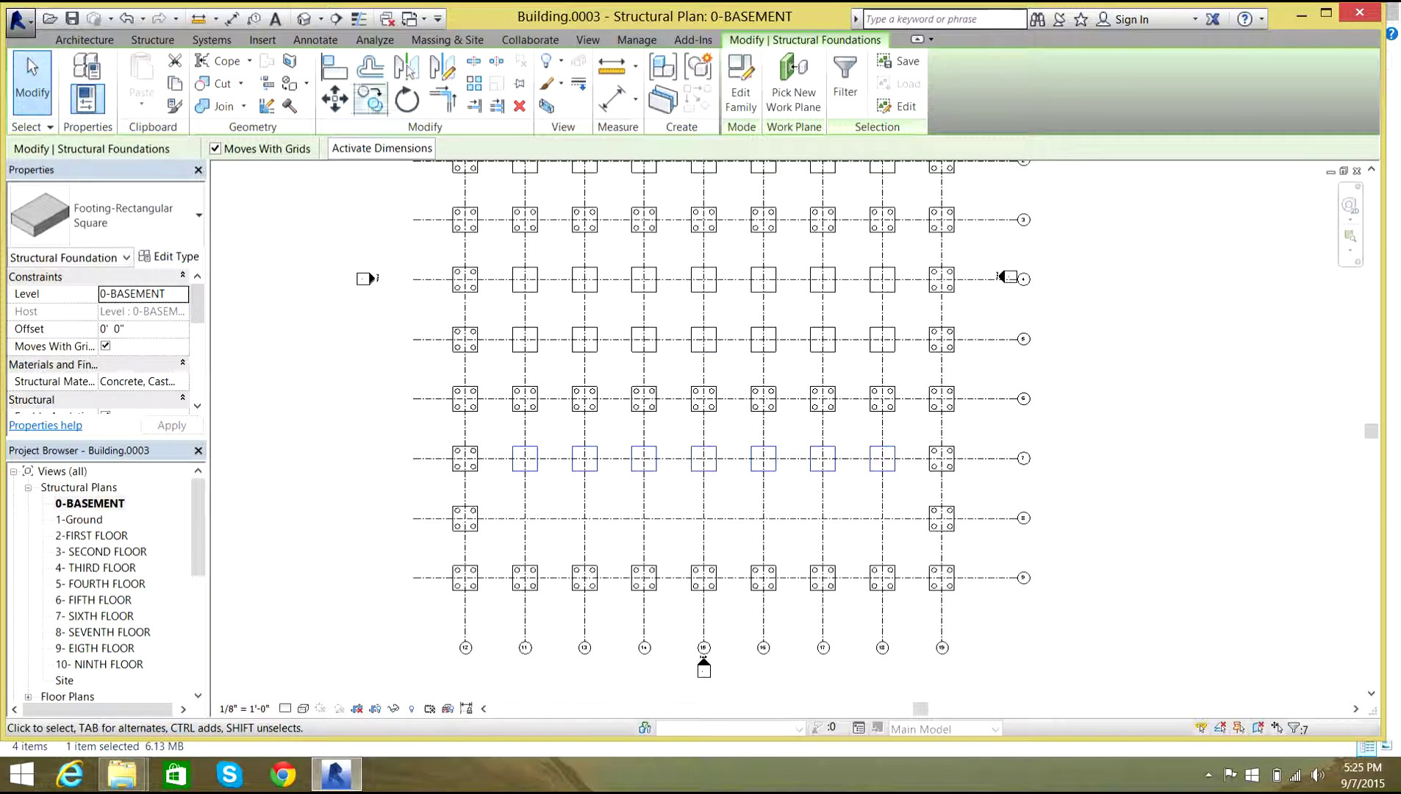
left_click(525, 458)
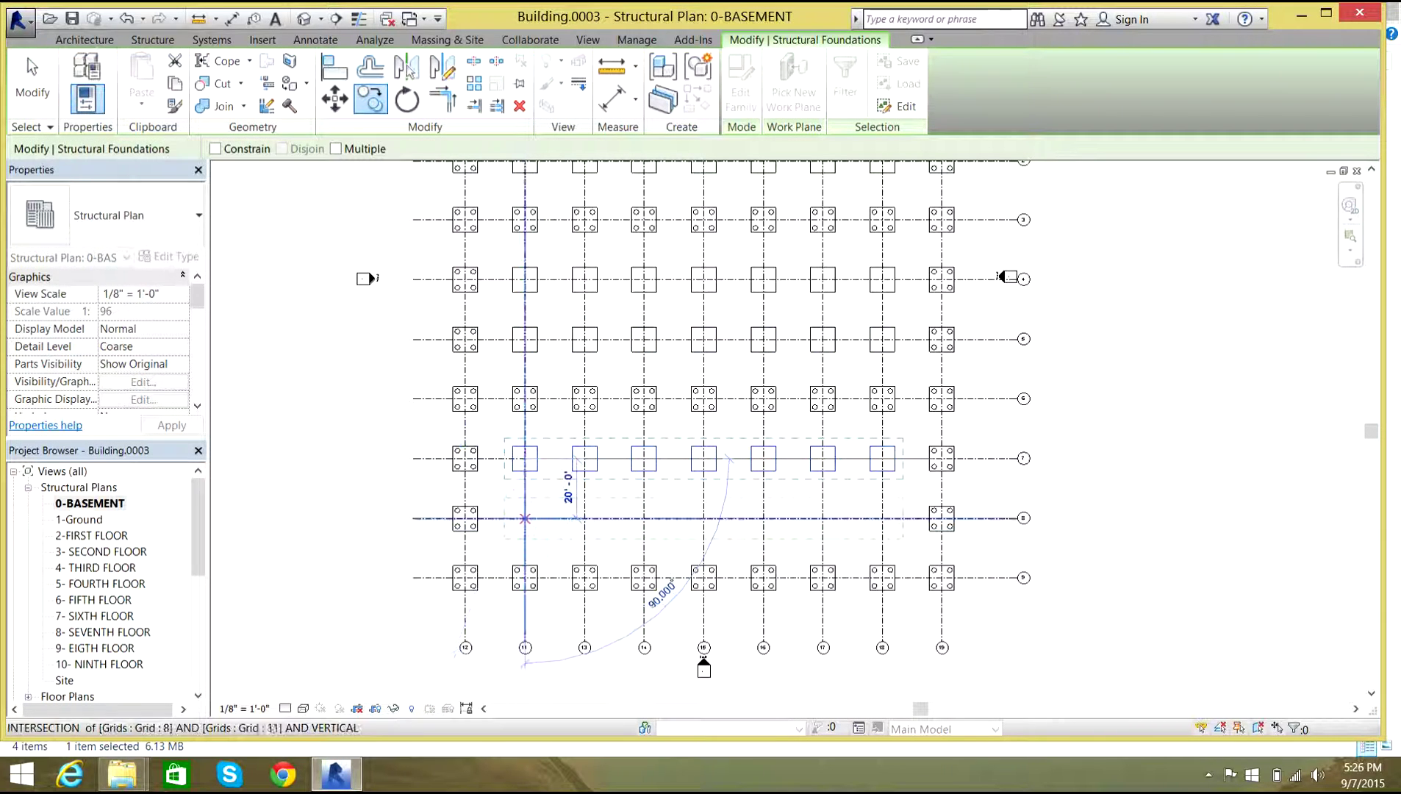
left_click(525, 518)
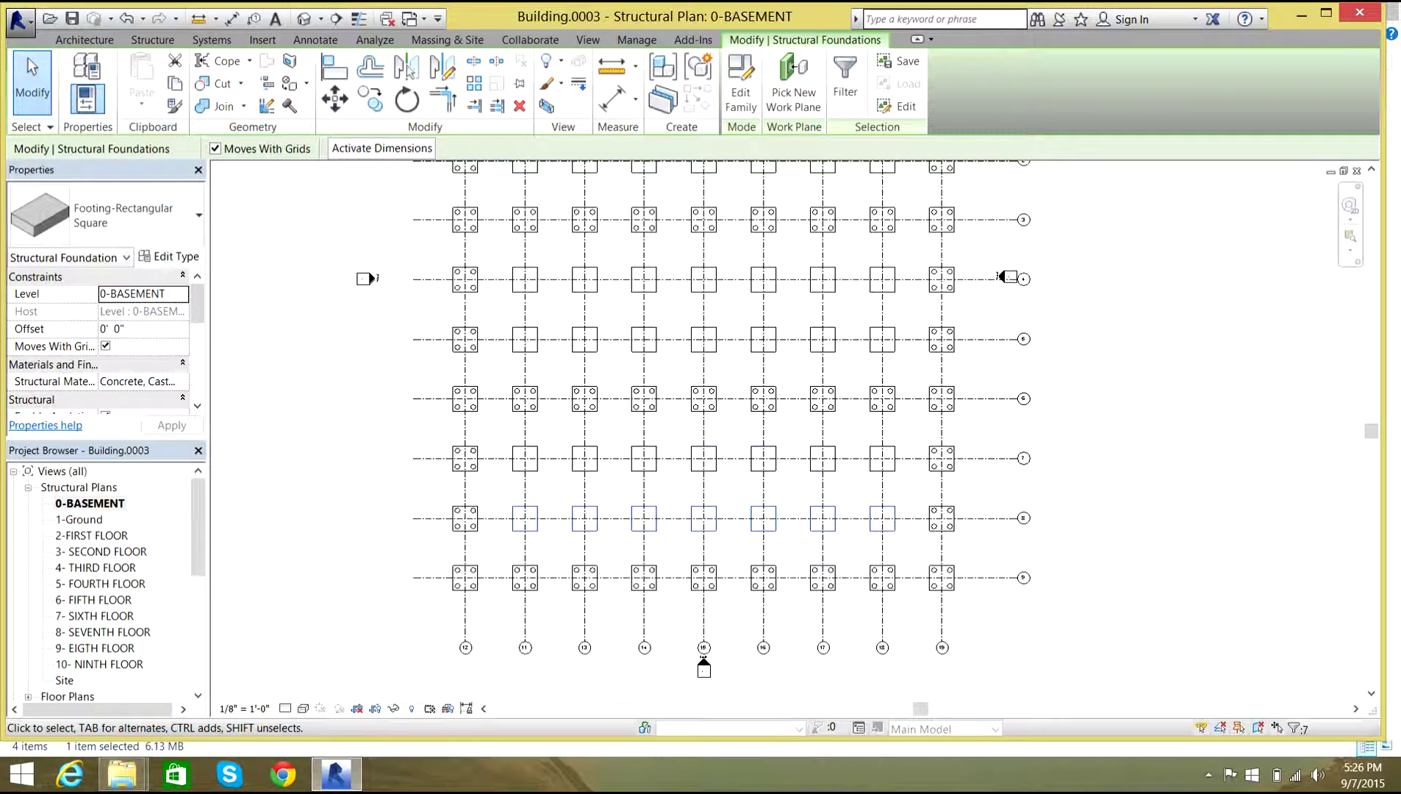
Open the default 3D view and orbit the foundation to inspect the Square footings between the pile caps from several sides.
scroll(294, 415, "down", 2)
scroll(290, 416, "down", 2)
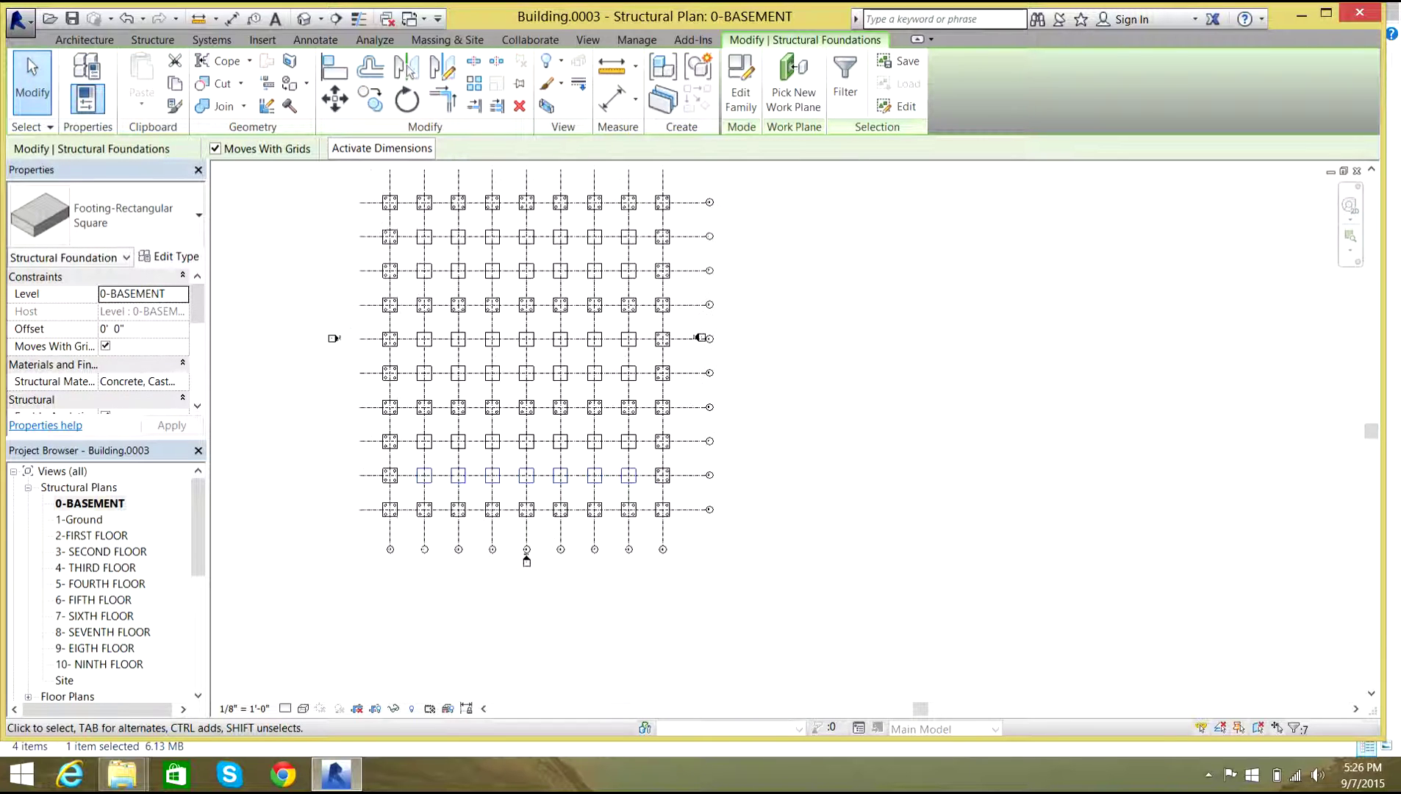
left_click(303, 19)
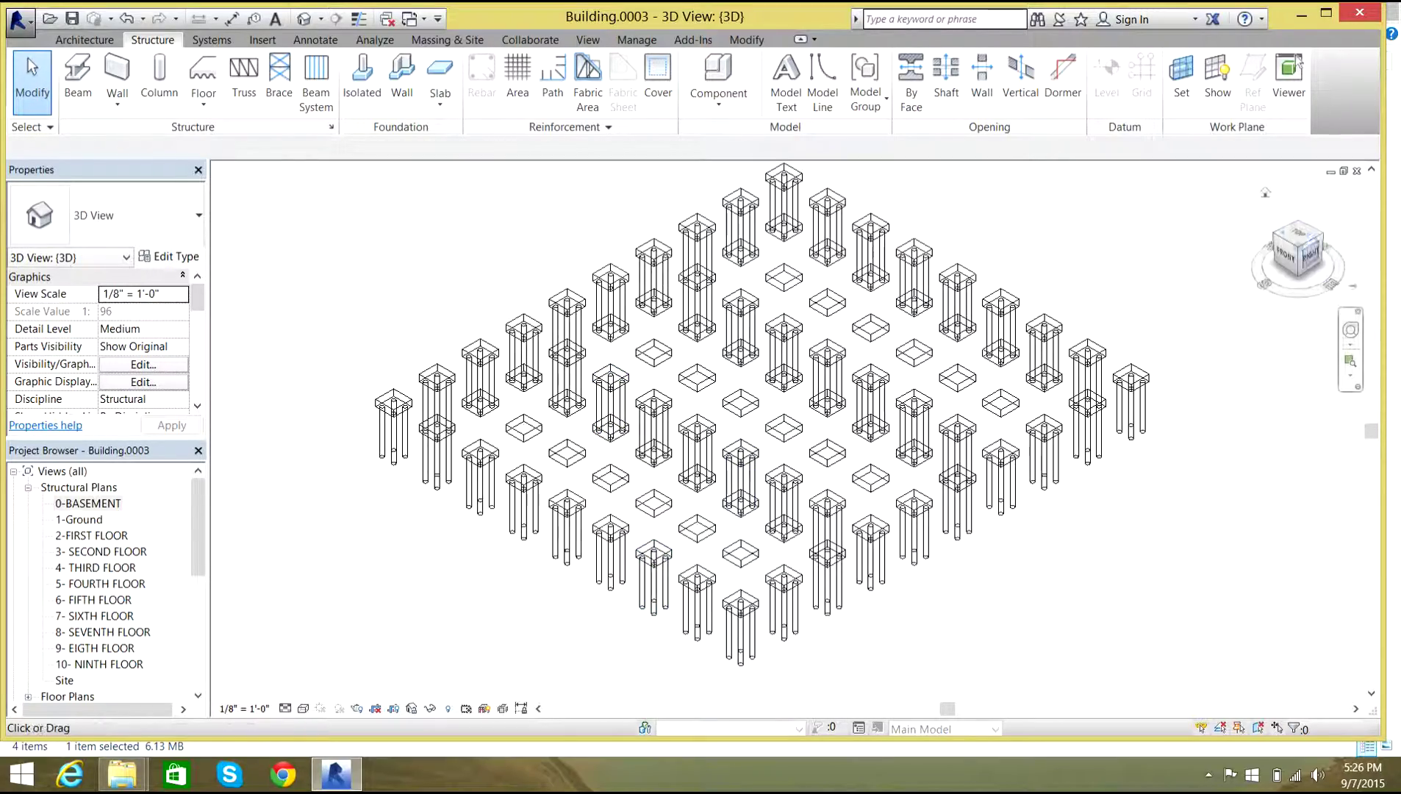
mouse_move(1311, 255)
left_mouse_down()
mouse_move(1220, 274)
mouse_move(1220, 324)
mouse_move(1258, 252)
mouse_move(1220, 301)
mouse_move(1255, 275)
mouse_move(1249, 292)
left_mouse_up()
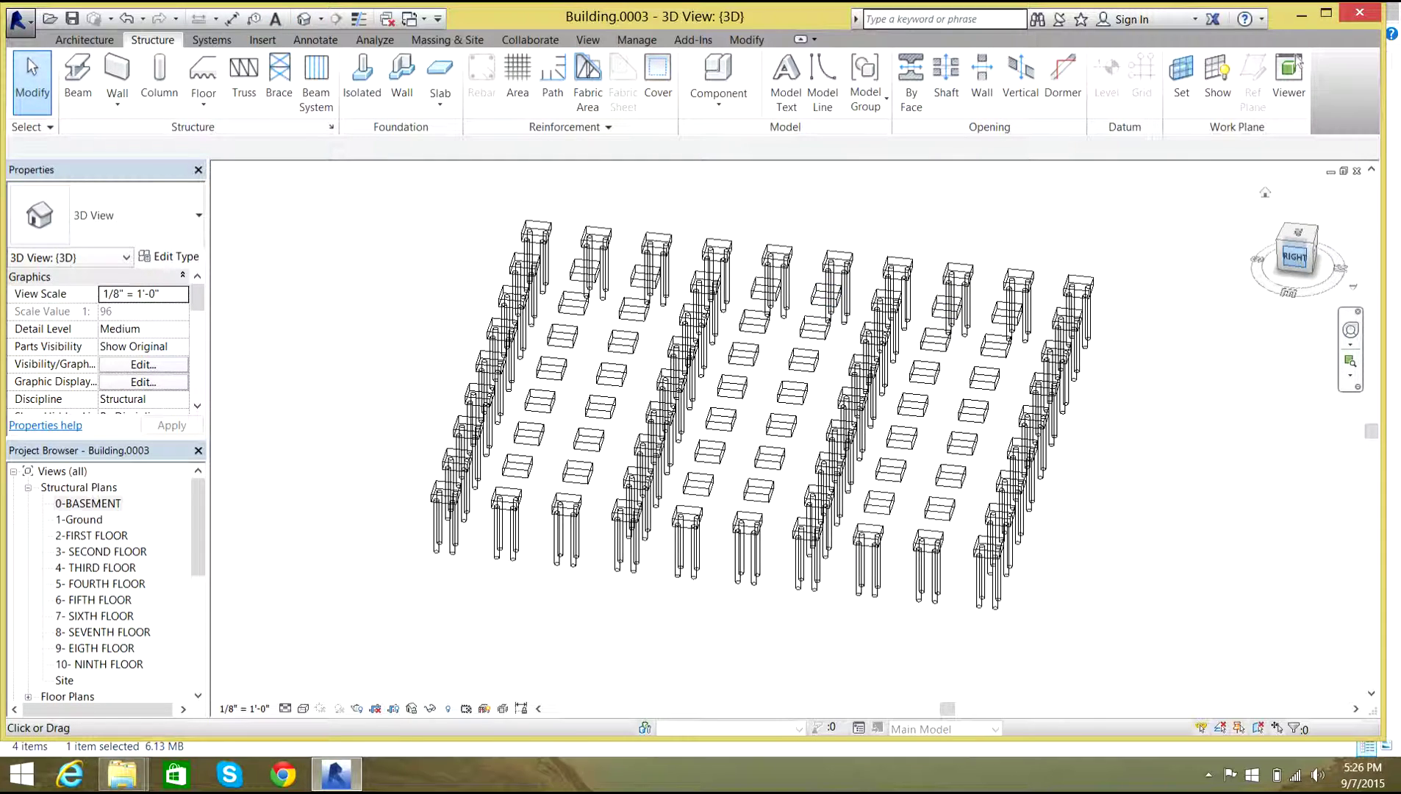
left_click_drag(1295, 256, 1263, 254)
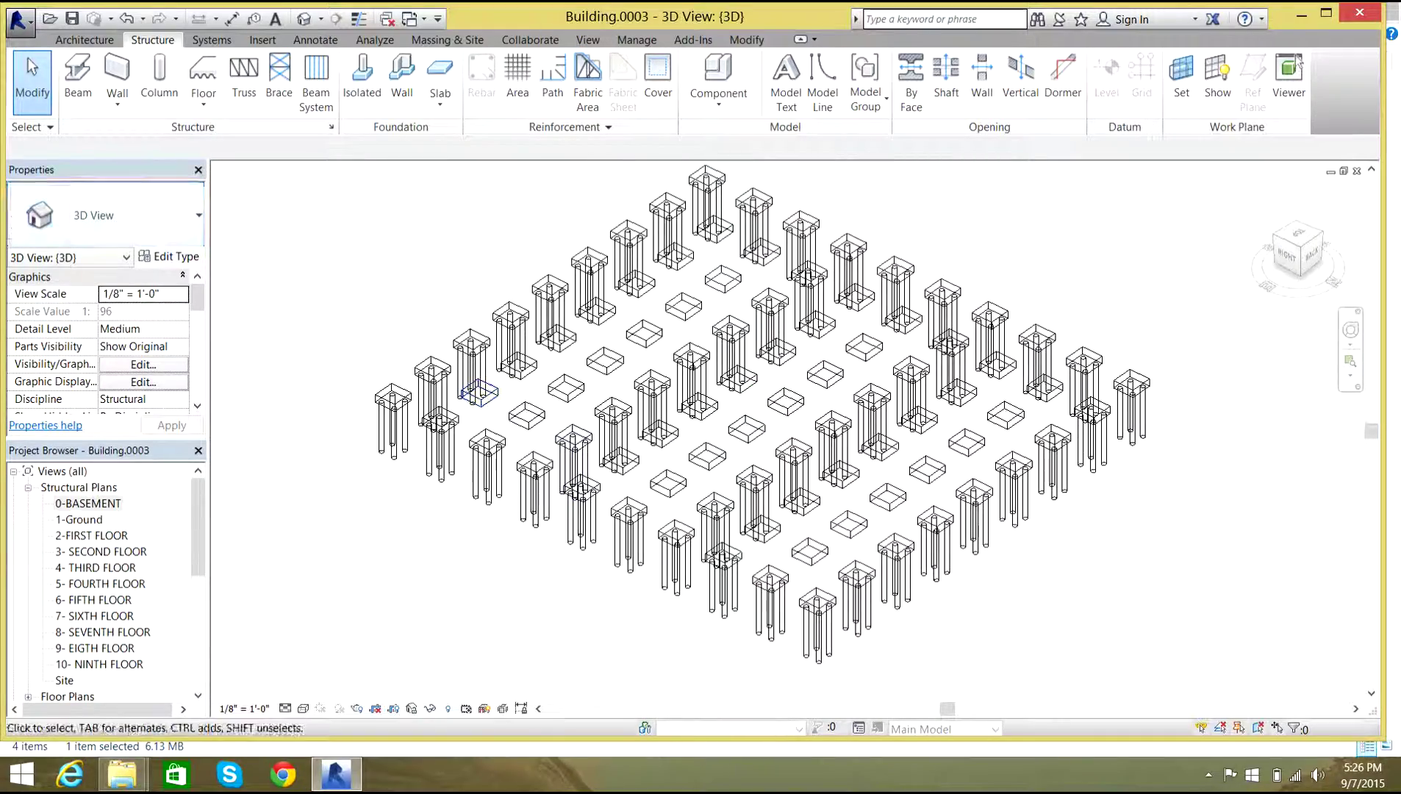